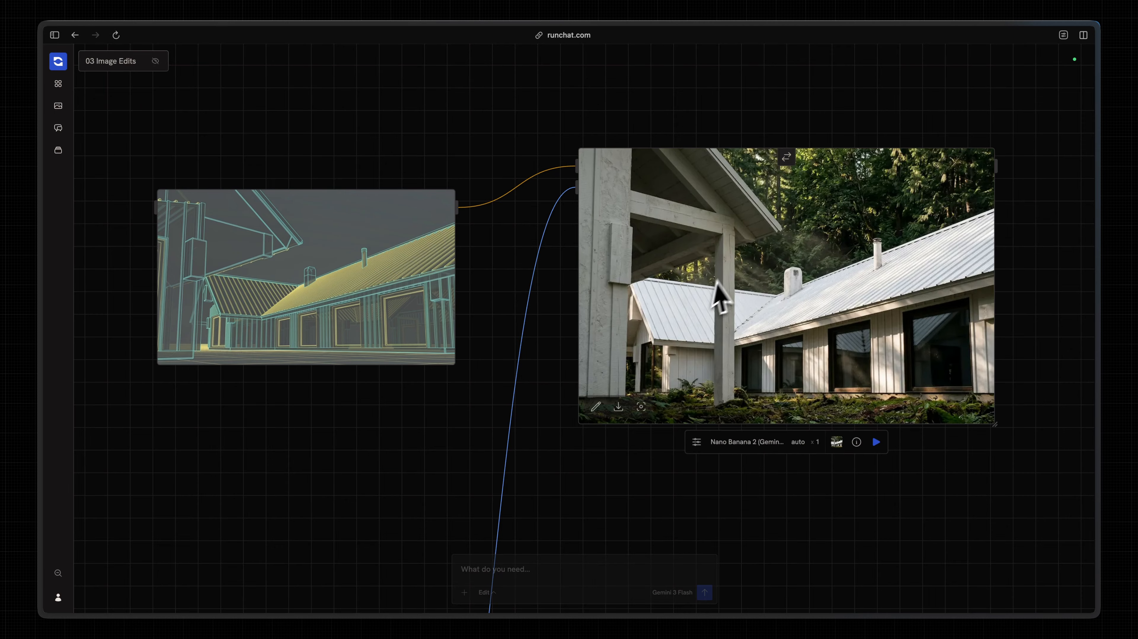
Mask the freestanding column in the white house render with a red stroke of size 100 and save the image.
{"action": "scroll", "coordinate": [657, 107], "scroll_direction": "right", "scroll_amount": 3}
{"action": "scroll", "coordinate": [656, 107], "scroll_direction": "left", "scroll_amount": 2}
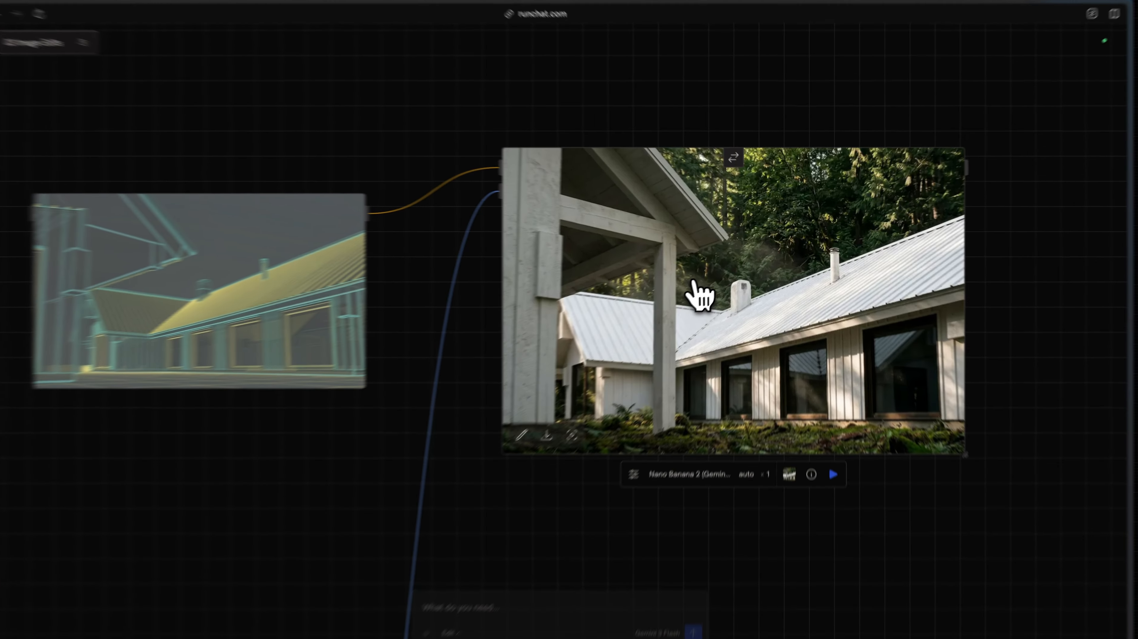
{"action": "double_click", "coordinate": [705, 274]}
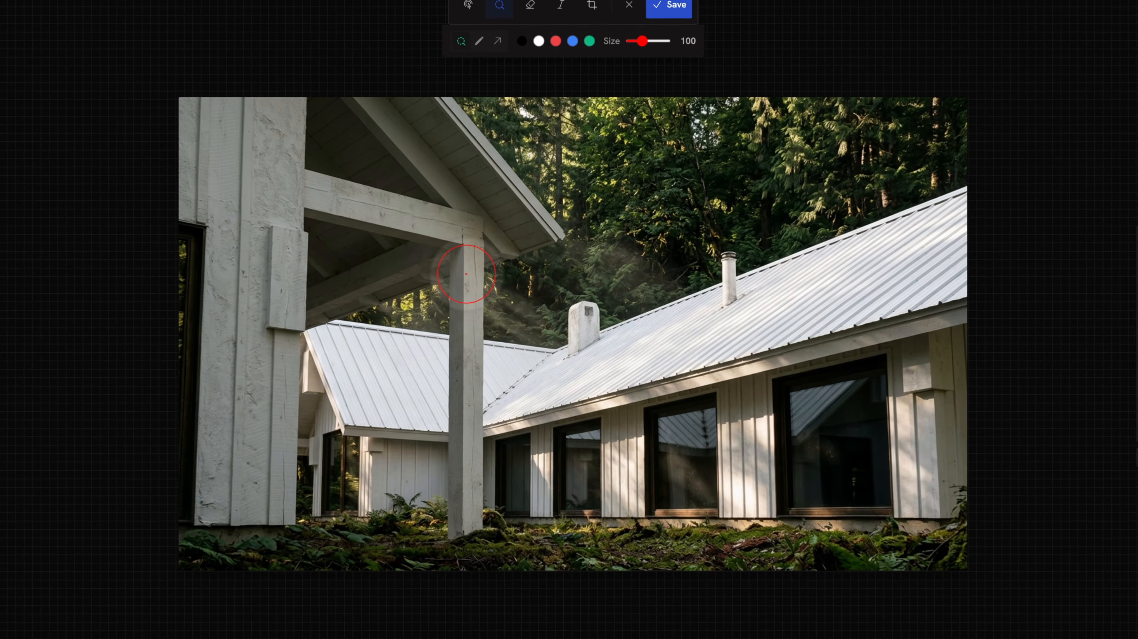
{"action": "left_click_drag", "start_coordinate": [484, 281], "coordinate": [483, 441]}
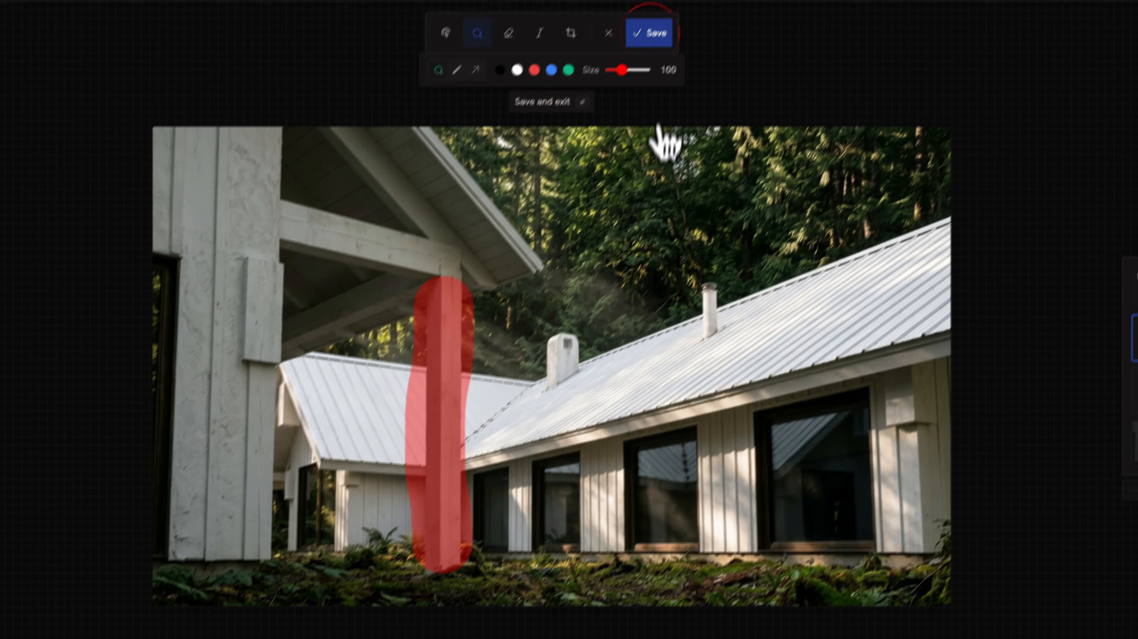
{"action": "left_click", "coordinate": [671, 3]}
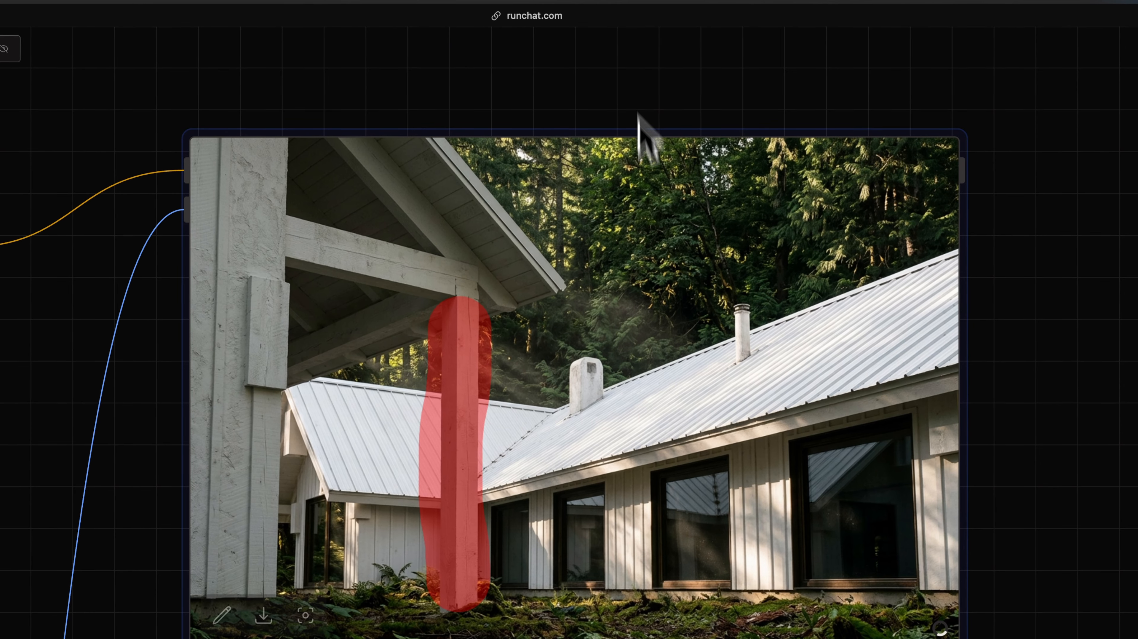
Branch a new Nano Banana 2 image node off the output of the masked render.
{"action": "scroll", "coordinate": [560, 52], "scroll_direction": "down", "scroll_amount": 3}
{"action": "scroll", "coordinate": [553, 44], "scroll_direction": "right", "scroll_amount": 6}
{"action": "scroll", "coordinate": [561, 63], "scroll_direction": "down", "scroll_amount": 3}
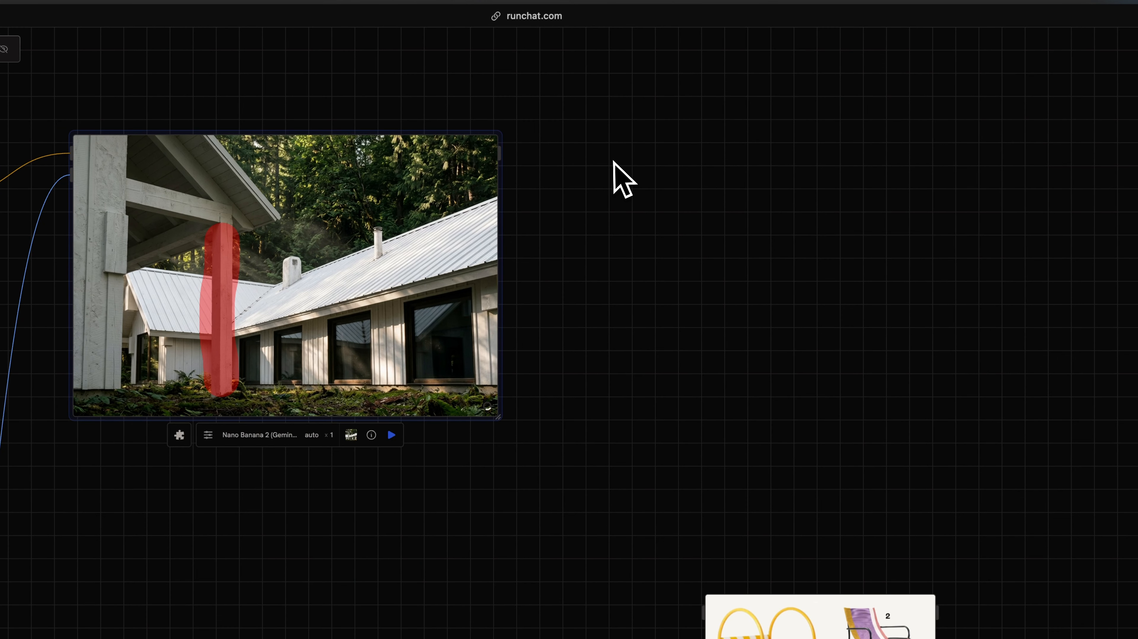
{"action": "left_click_drag", "start_coordinate": [513, 152], "coordinate": [648, 170]}
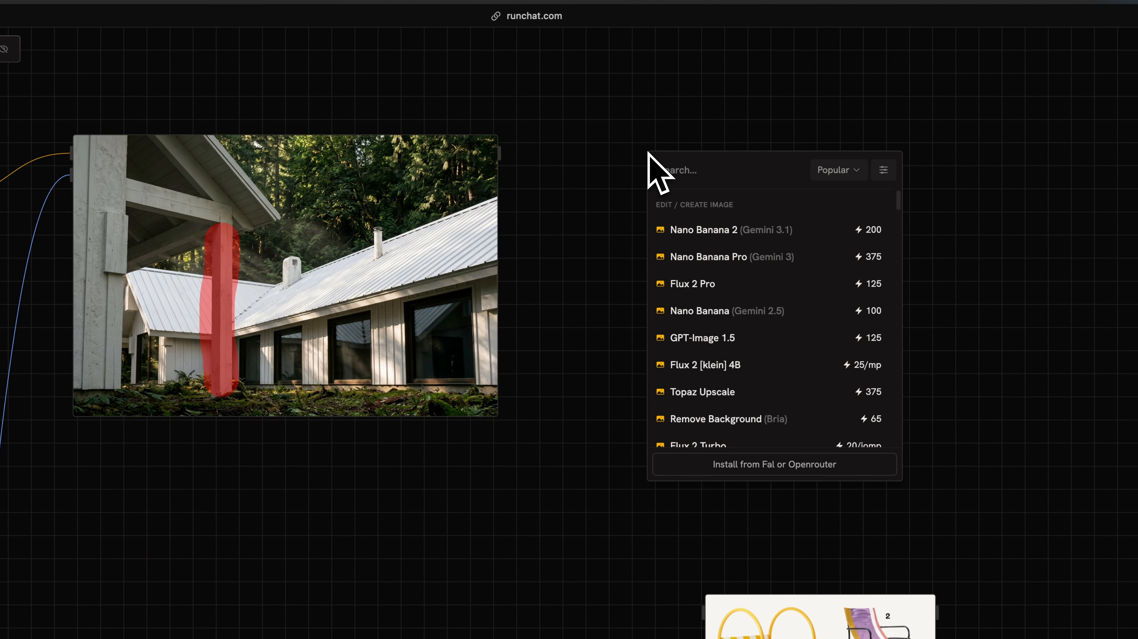
{"action": "key", "text": "Return"}
Prompt the new image node to remove the column and run it.
{"action": "left_click", "coordinate": [662, 439]}
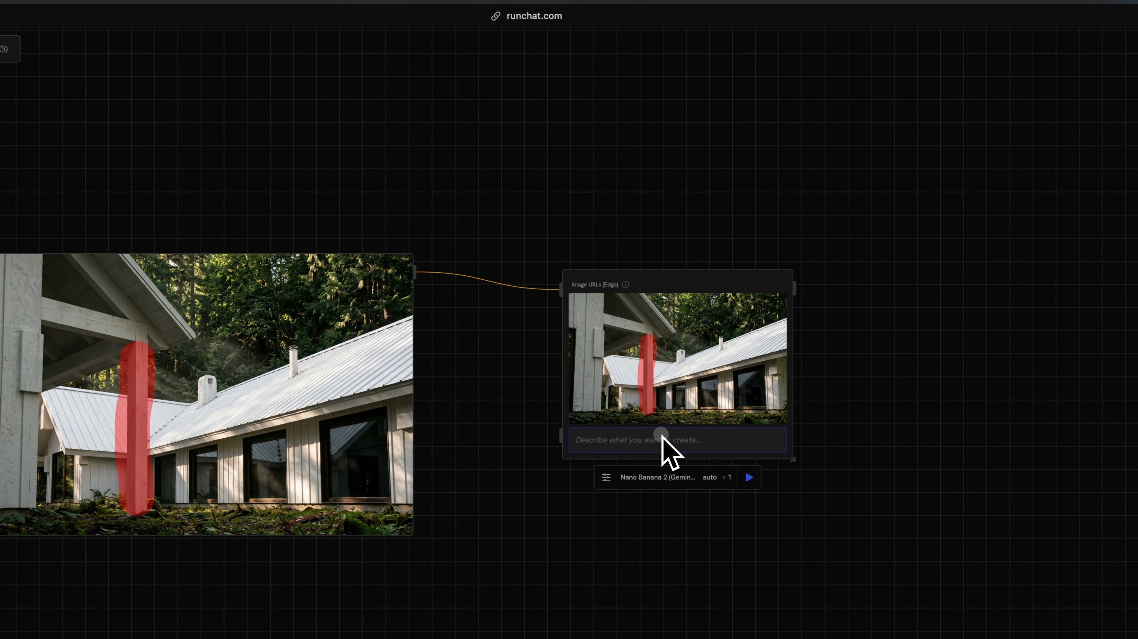
{"action": "type", "text": "Remove the colu"}
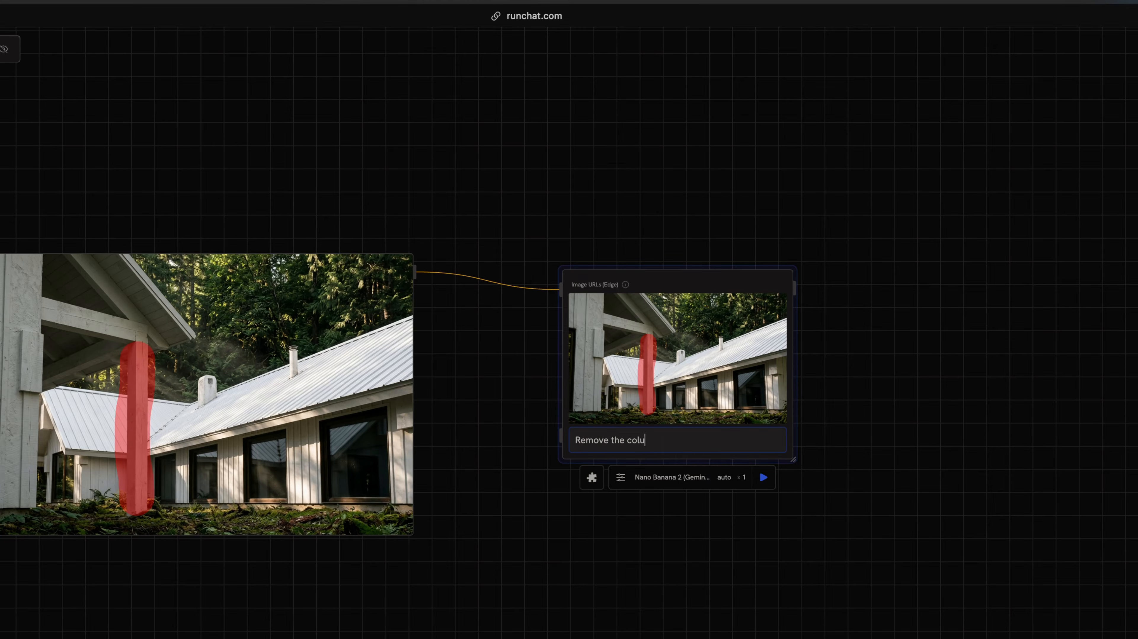
{"action": "left_click", "coordinate": [764, 478]}
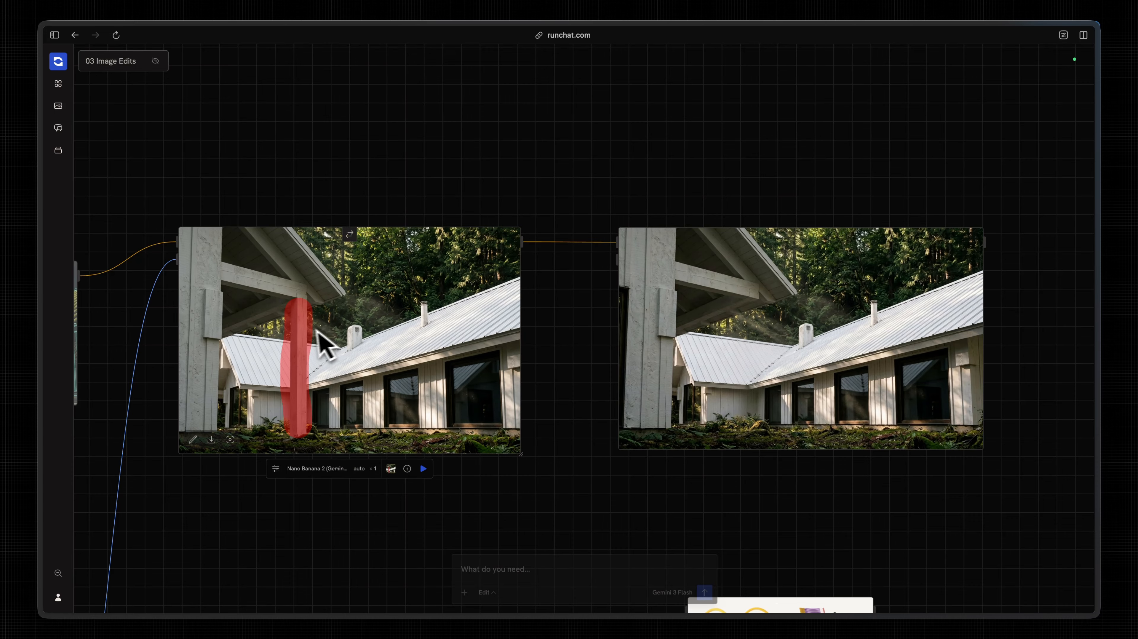
Try trimming the red mask on both sides of the column with a size 50 eraser, discarding the edits.
{"action": "scroll", "coordinate": [572, 304], "scroll_direction": "up", "scroll_amount": 1}
{"action": "scroll", "coordinate": [622, 191], "scroll_direction": "down", "scroll_amount": 1}
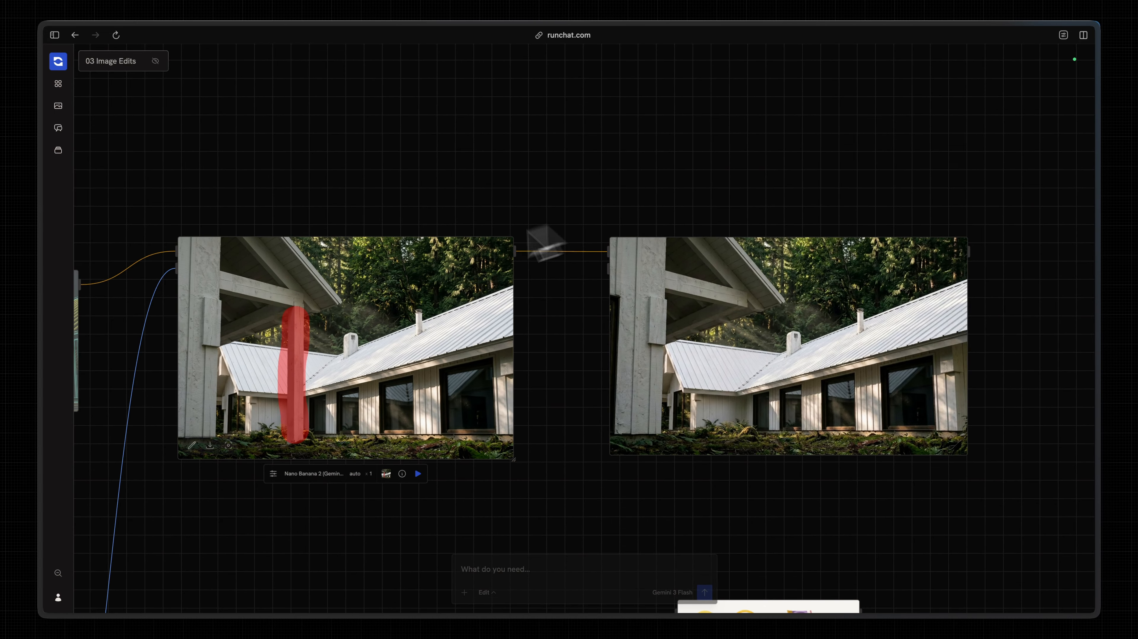
{"action": "scroll", "coordinate": [693, 235], "scroll_direction": "right", "scroll_amount": 5}
{"action": "scroll", "coordinate": [693, 234], "scroll_direction": "up", "scroll_amount": 2}
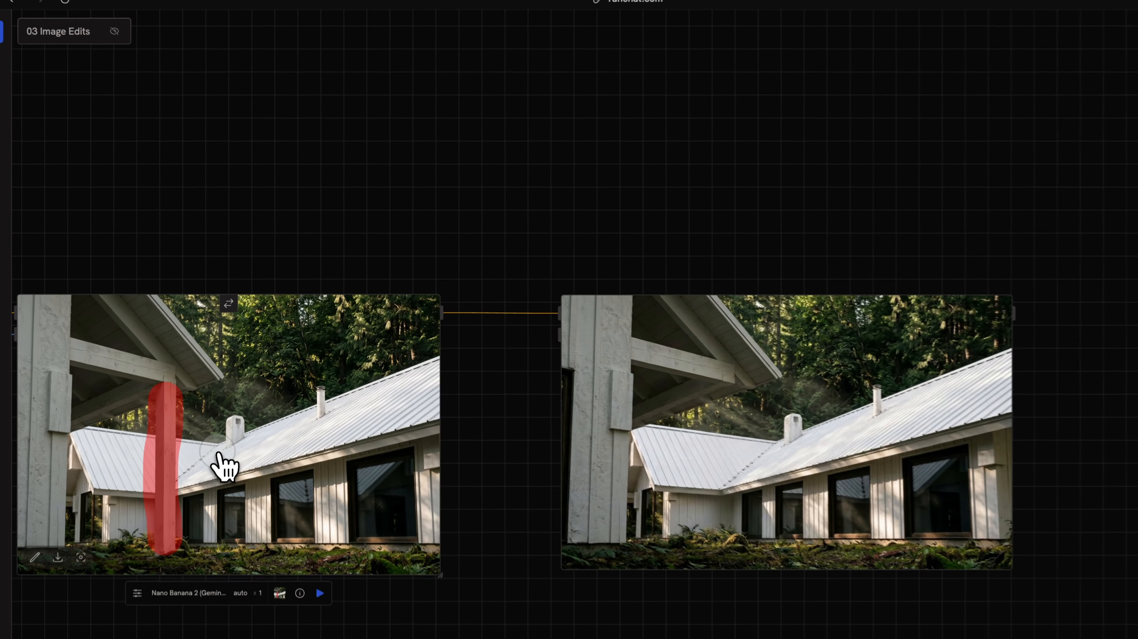
{"action": "double_click", "coordinate": [238, 396]}
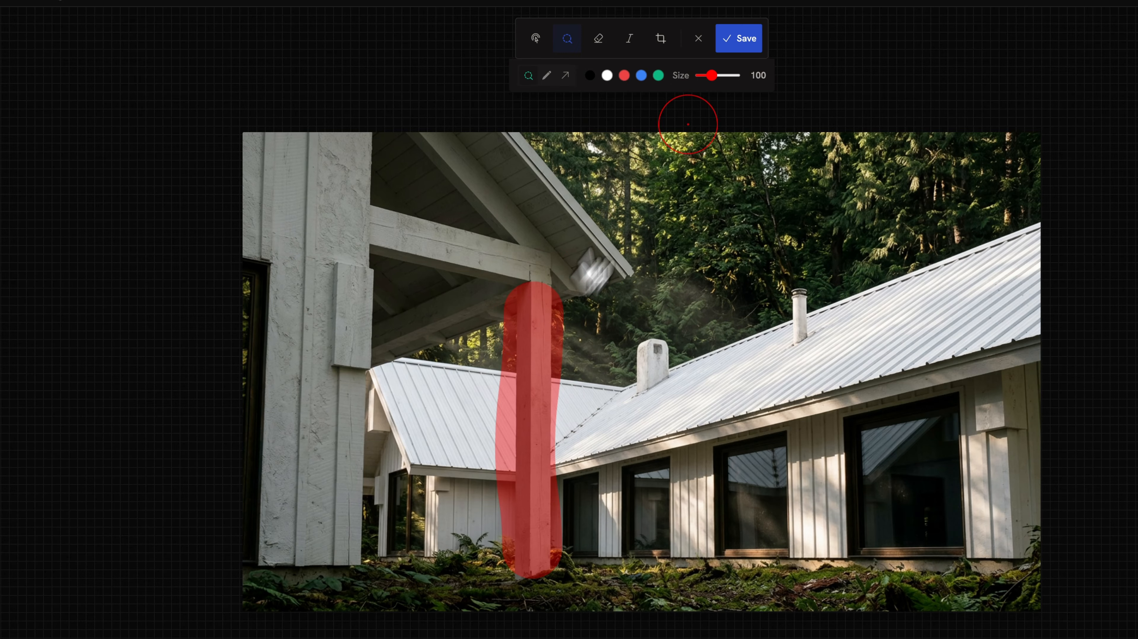
{"action": "left_click", "coordinate": [598, 39]}
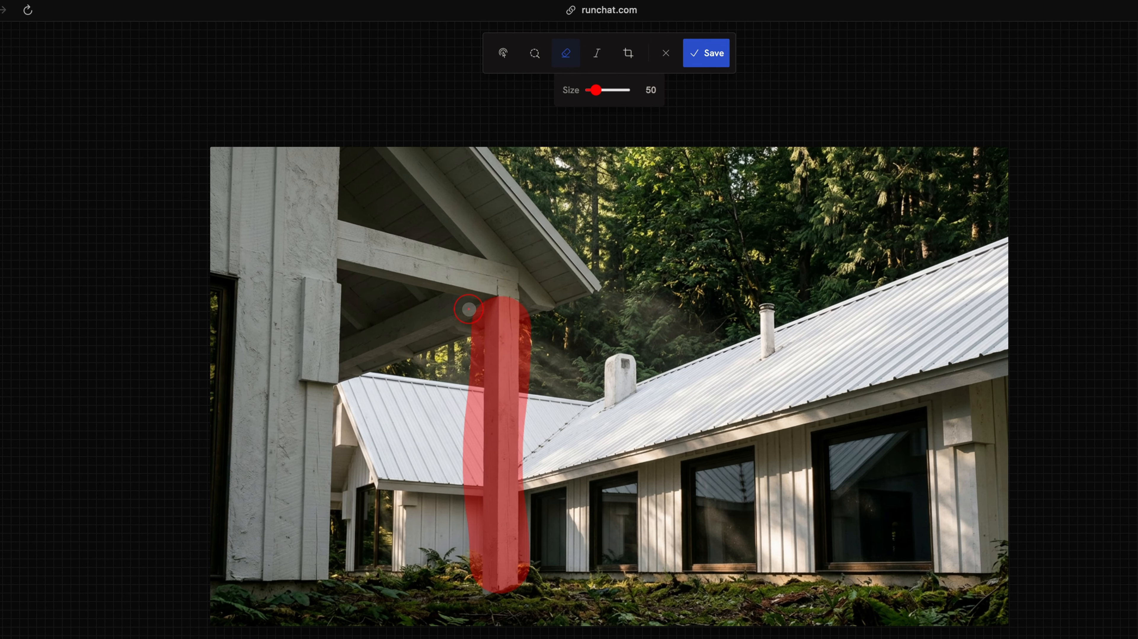
{"action": "left_click_drag", "start_coordinate": [469, 310], "coordinate": [454, 519]}
{"action": "left_click_drag", "start_coordinate": [538, 324], "coordinate": [538, 496]}
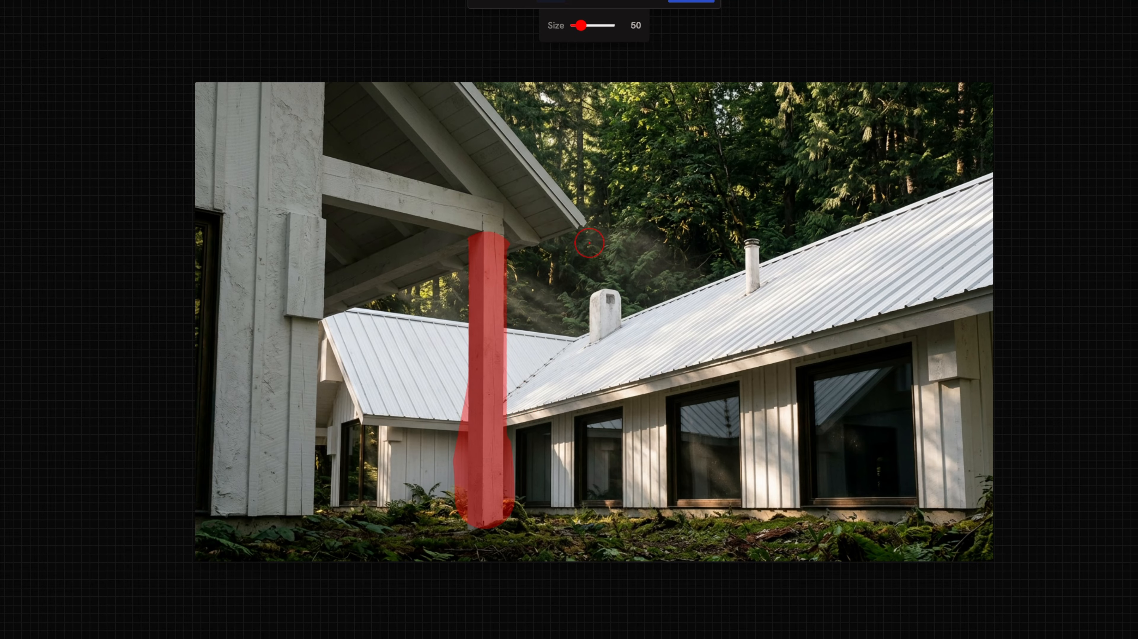
{"action": "left_click", "coordinate": [638, 71]}
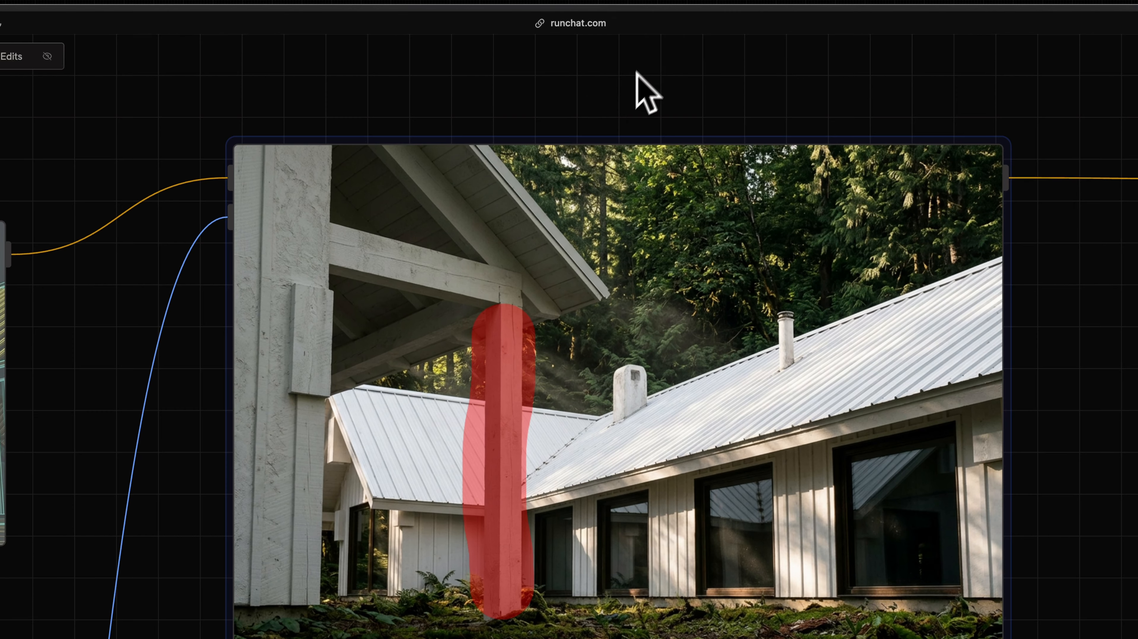
Duplicate the column-free image node above the original and undo the duplication.
{"action": "scroll", "coordinate": [369, 518], "scroll_direction": "down", "scroll_amount": 5}
{"action": "scroll", "coordinate": [368, 517], "scroll_direction": "right", "scroll_amount": 5}
{"action": "scroll", "coordinate": [406, 439], "scroll_direction": "down", "scroll_amount": 2}
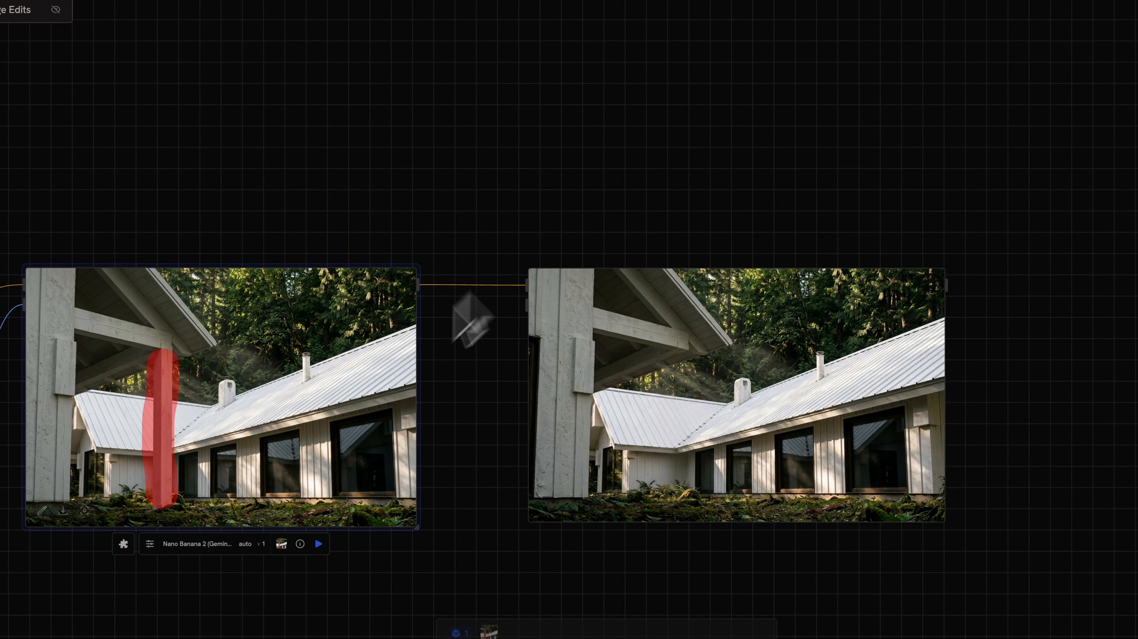
{"action": "left_click", "coordinate": [552, 194]}
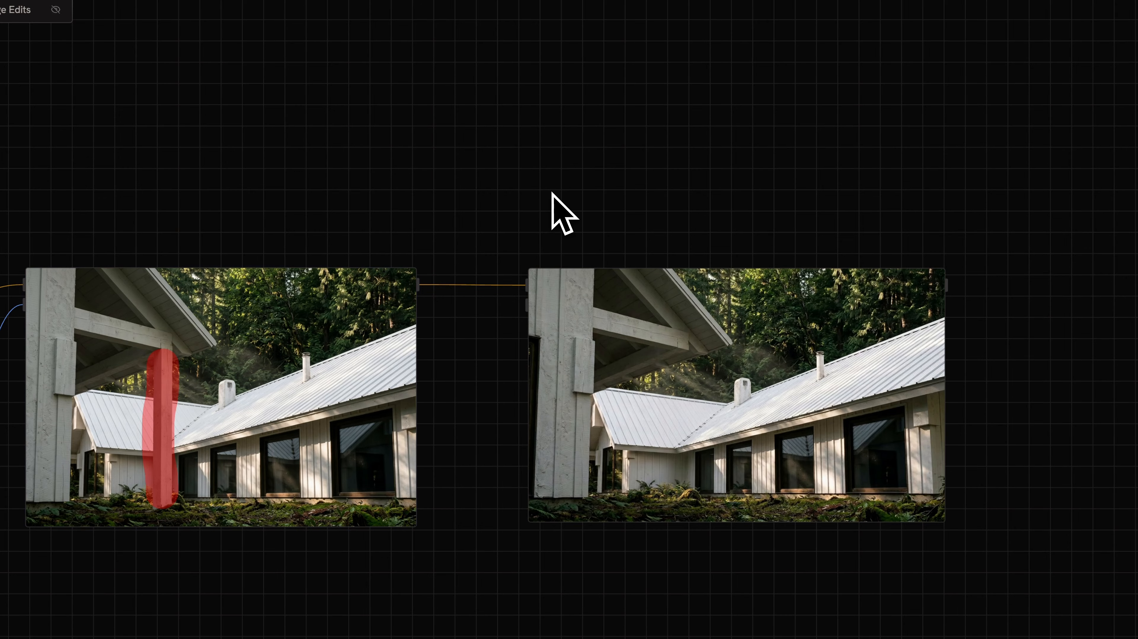
{"action": "left_click_drag", "start_coordinate": [635, 425], "coordinate": [641, 158]}
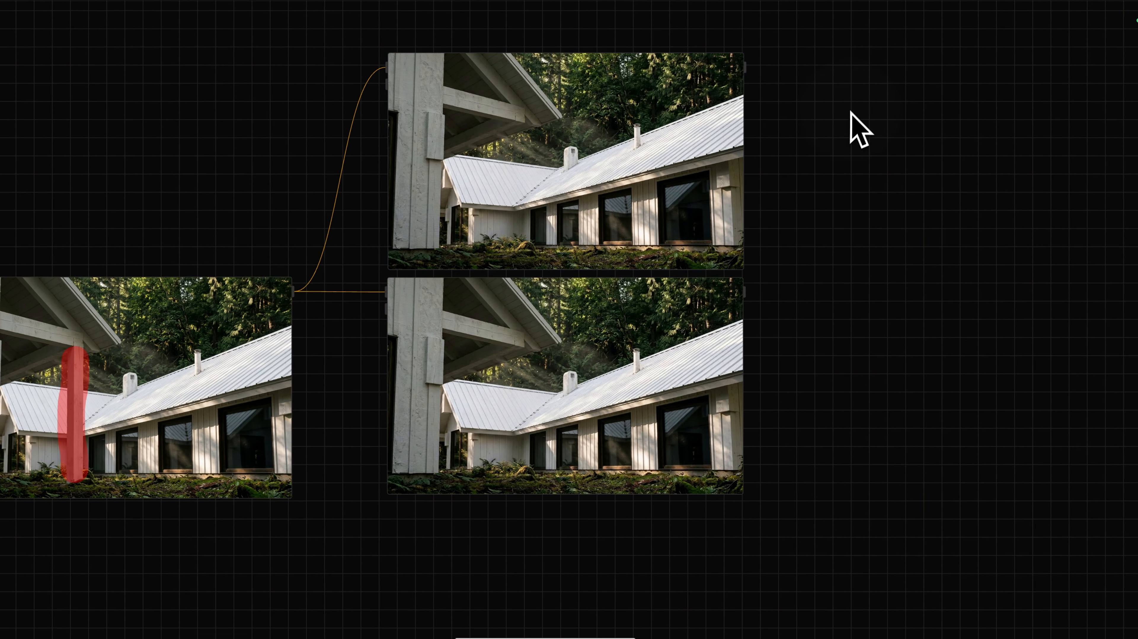
{"action": "key", "text": "ctrl+z"}
{"action": "scroll", "coordinate": [629, 168], "scroll_direction": "left", "scroll_amount": 5}
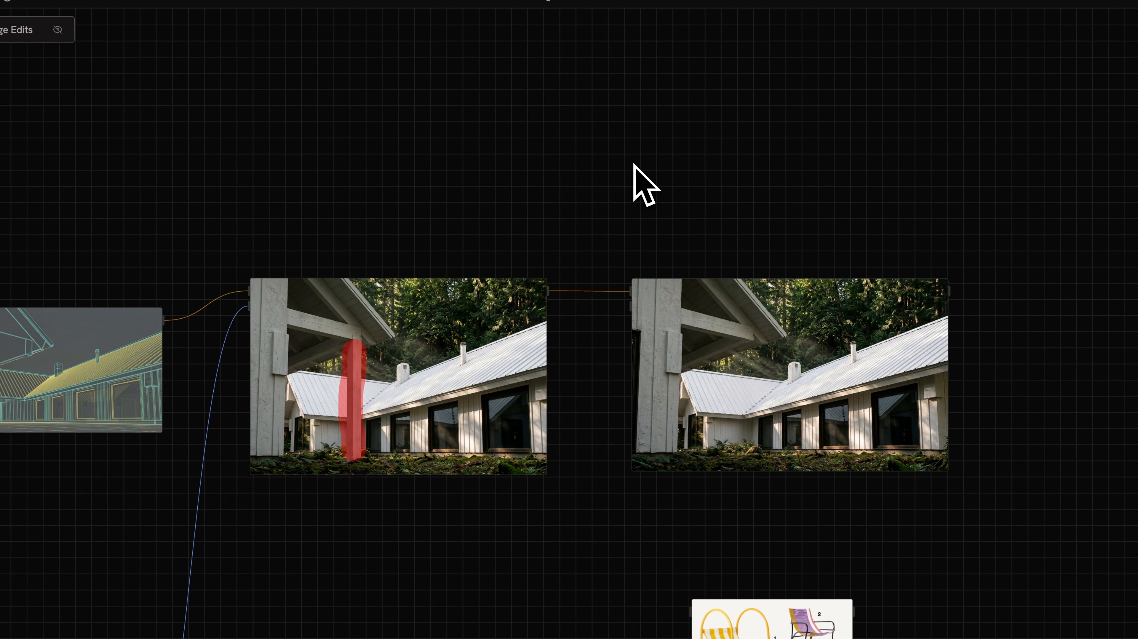
{"action": "scroll", "coordinate": [634, 164], "scroll_direction": "left", "scroll_amount": 2}
{"action": "scroll", "coordinate": [633, 164], "scroll_direction": "up", "scroll_amount": 3}
{"action": "scroll", "coordinate": [633, 164], "scroll_direction": "down", "scroll_amount": 2}
{"action": "scroll", "coordinate": [633, 164], "scroll_direction": "left", "scroll_amount": 2}
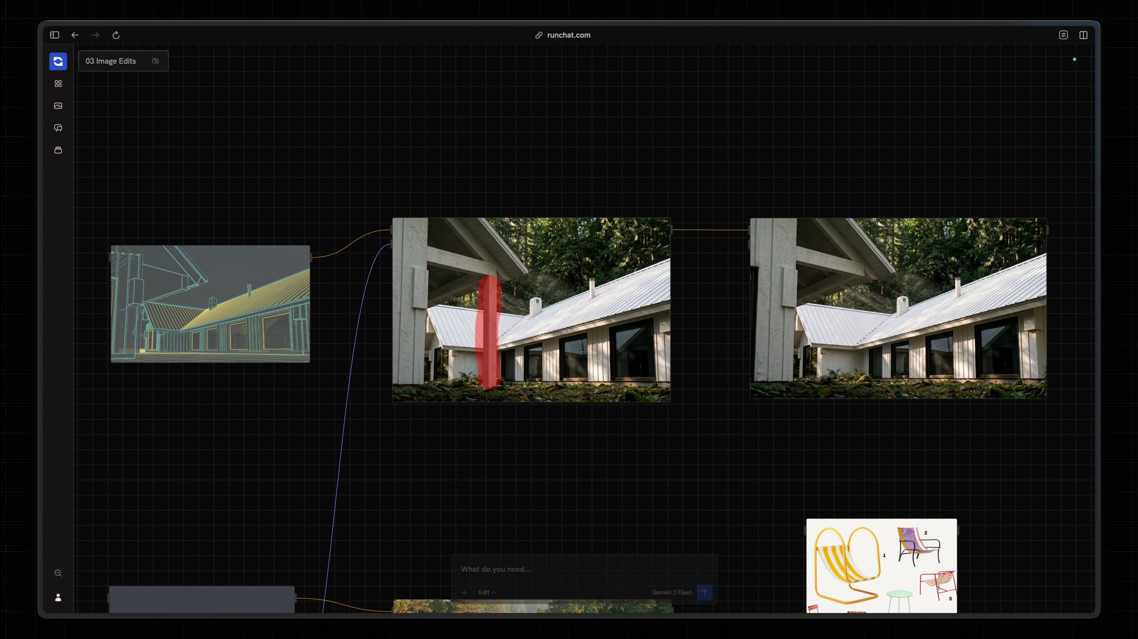
{"action": "scroll", "coordinate": [582, 313], "scroll_direction": "left", "scroll_amount": 1}
{"action": "scroll", "coordinate": [604, 167], "scroll_direction": "right", "scroll_amount": 1}
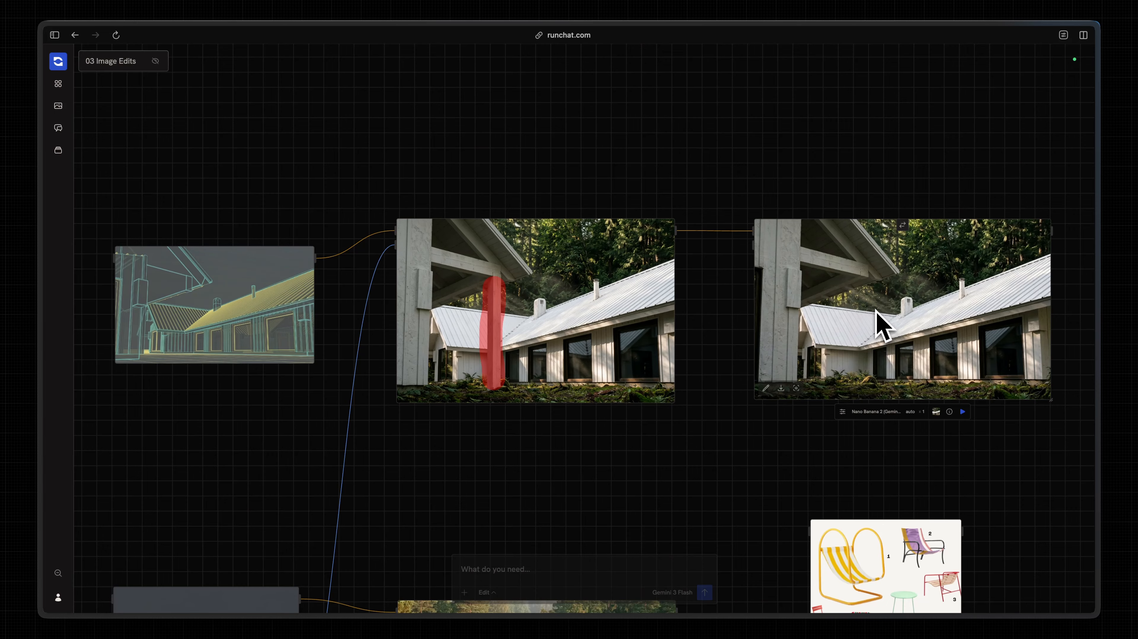
{"action": "scroll", "coordinate": [787, 143], "scroll_direction": "right", "scroll_amount": 1}
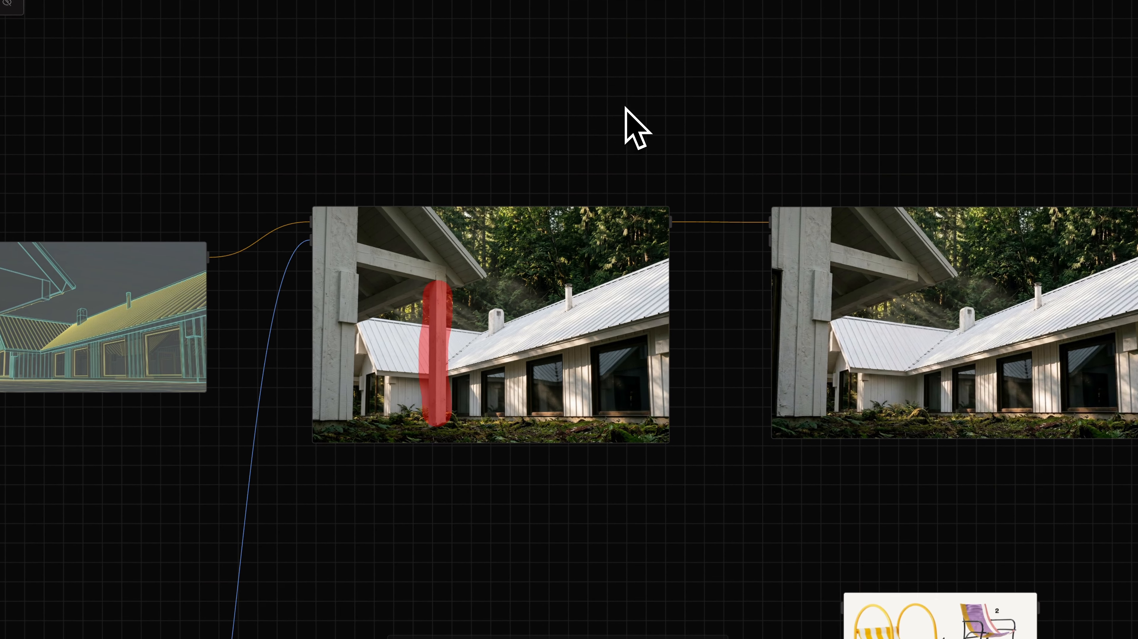
Reposition the furniture reference sheet near the aerial render, and save a red mask over the ground in front of the house's glazed gable.
{"action": "scroll", "coordinate": [763, 414], "scroll_direction": "down", "scroll_amount": 10}
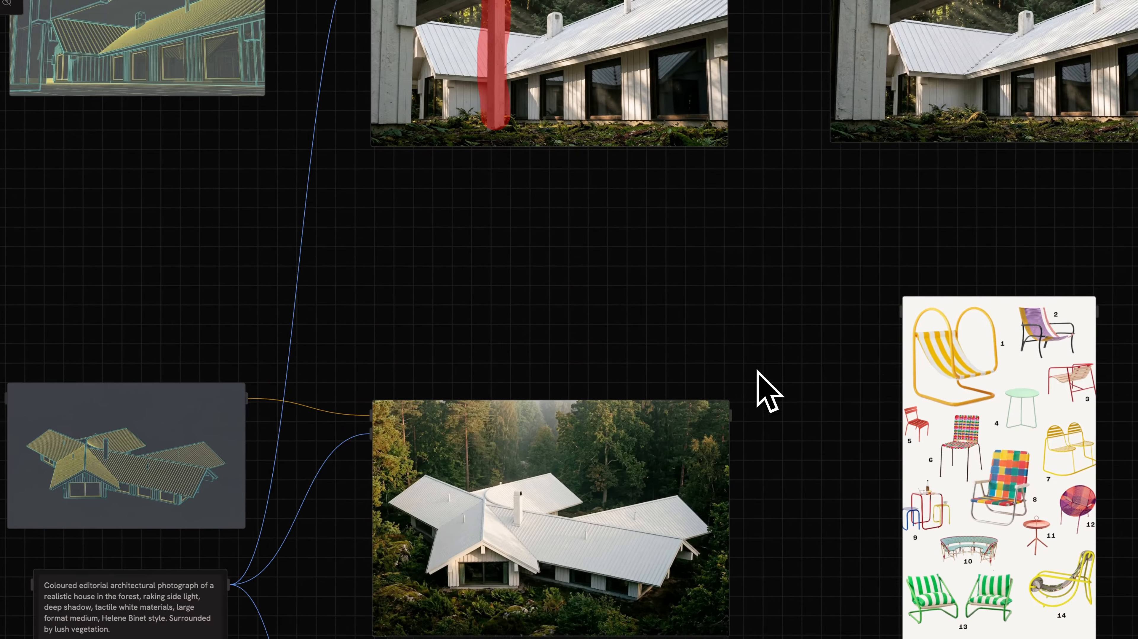
{"action": "scroll", "coordinate": [537, 335], "scroll_direction": "up", "scroll_amount": 3}
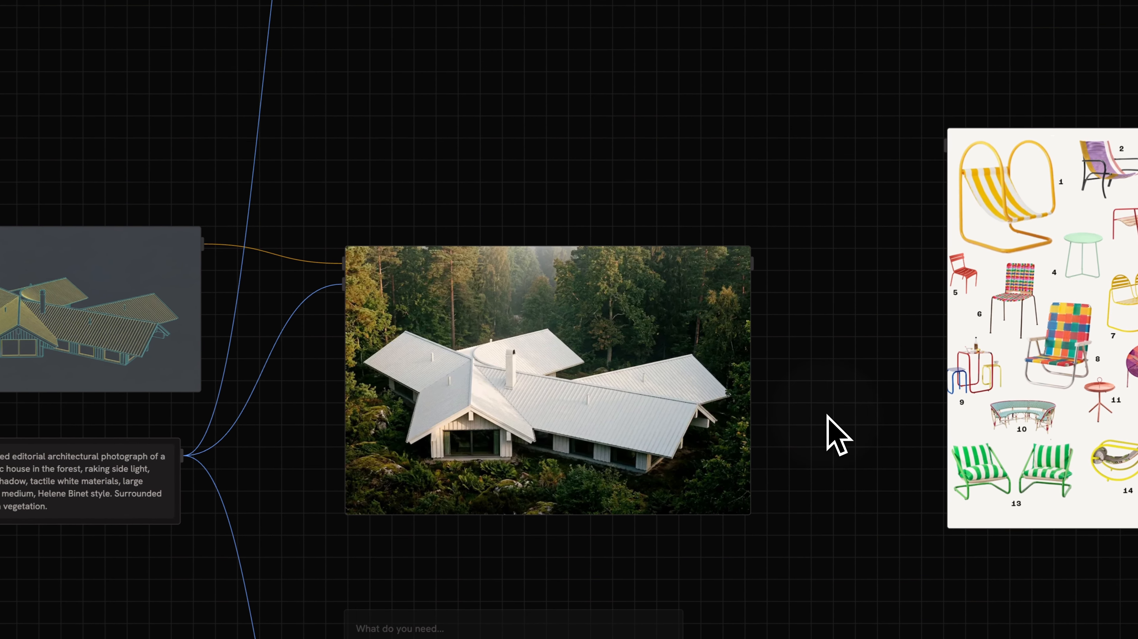
{"action": "scroll", "coordinate": [826, 415], "scroll_direction": "right", "scroll_amount": 2}
{"action": "left_click_drag", "start_coordinate": [943, 316], "coordinate": [911, 288]}
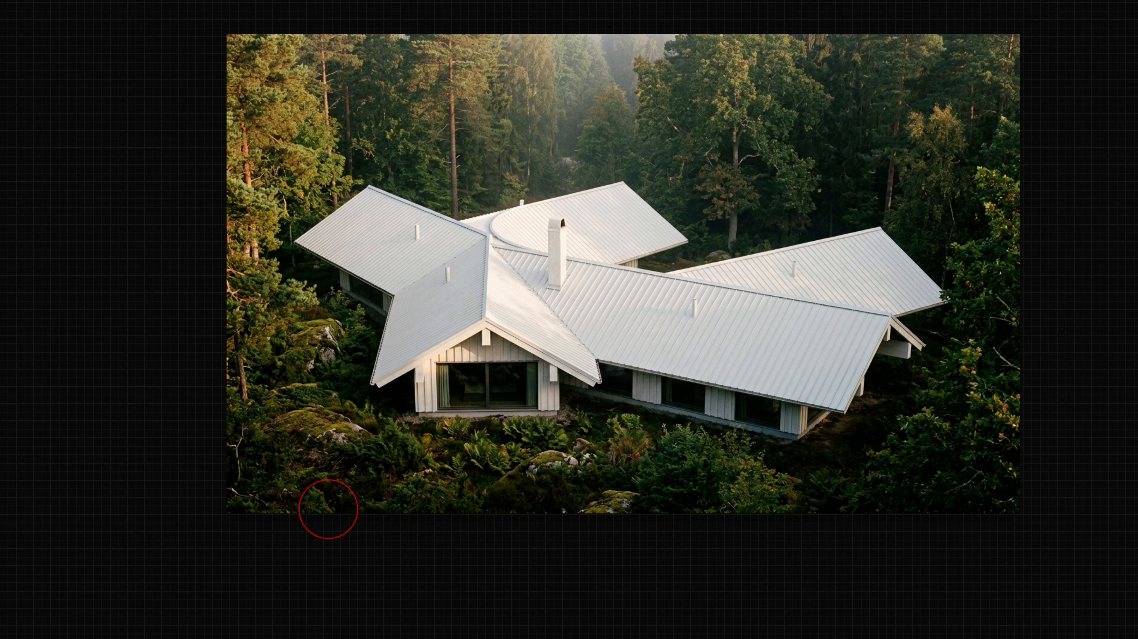
{"action": "mouse_move", "coordinate": [326, 506]}
{"action": "left_mouse_down"}
{"action": "mouse_move", "coordinate": [396, 465]}
{"action": "mouse_move", "coordinate": [499, 442]}
{"action": "mouse_move", "coordinate": [657, 511]}
{"action": "left_mouse_up"}
{"action": "left_click_drag", "start_coordinate": [588, 499], "coordinate": [408, 484]}
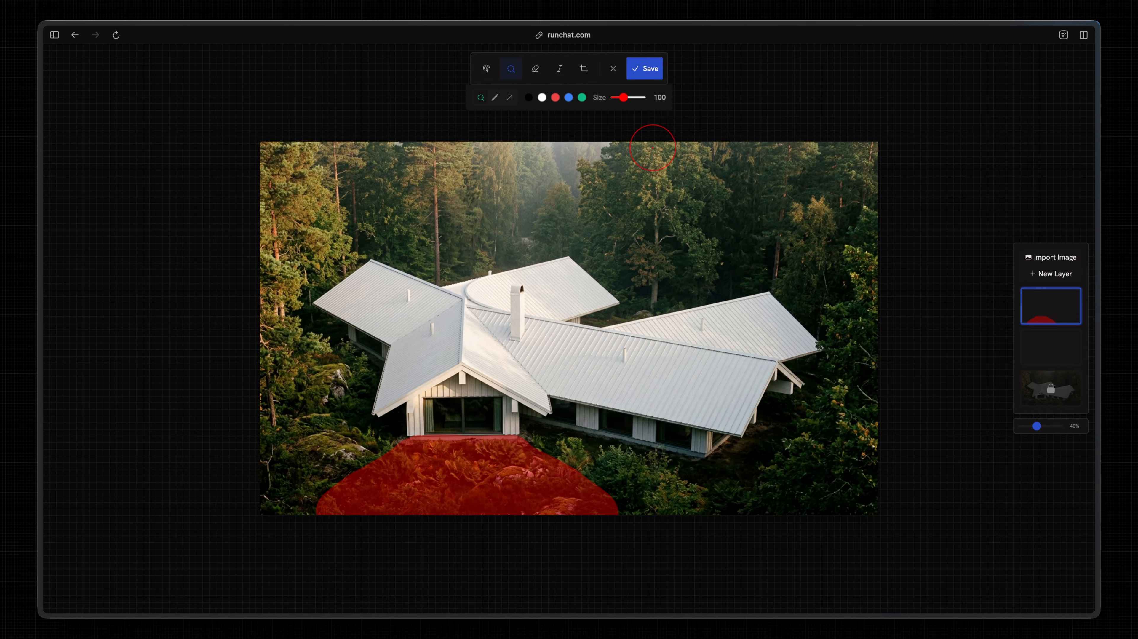
{"action": "left_click", "coordinate": [646, 69]}
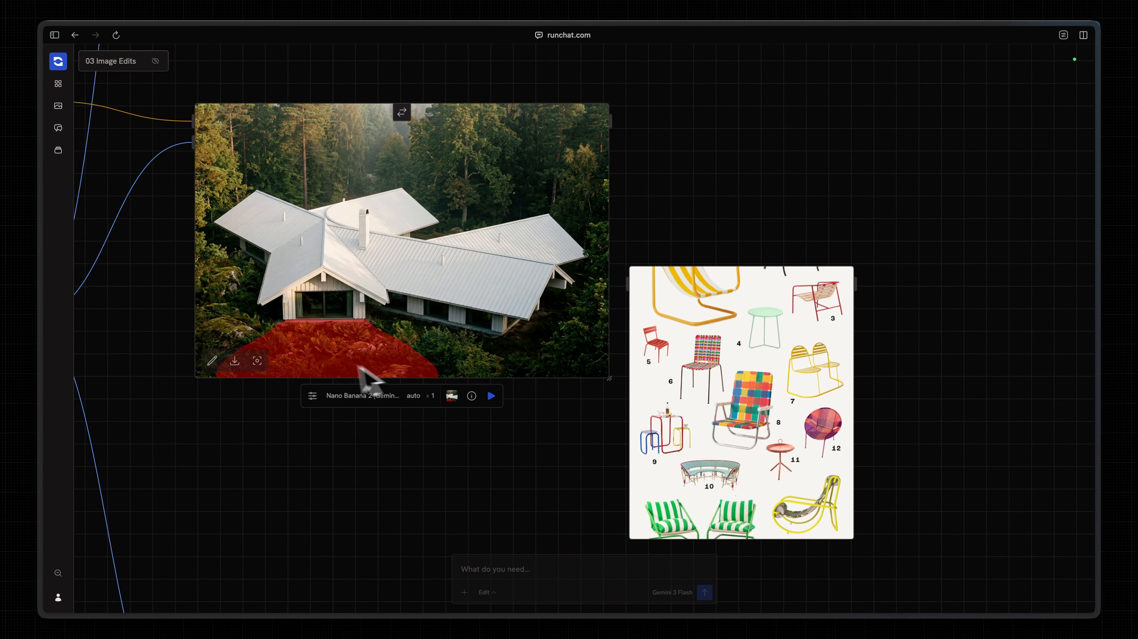
Copy the furniture reference image and paste it into the aerial render, placing it over the foliage beside the red mask.
{"action": "right_click", "coordinate": [735, 372]}
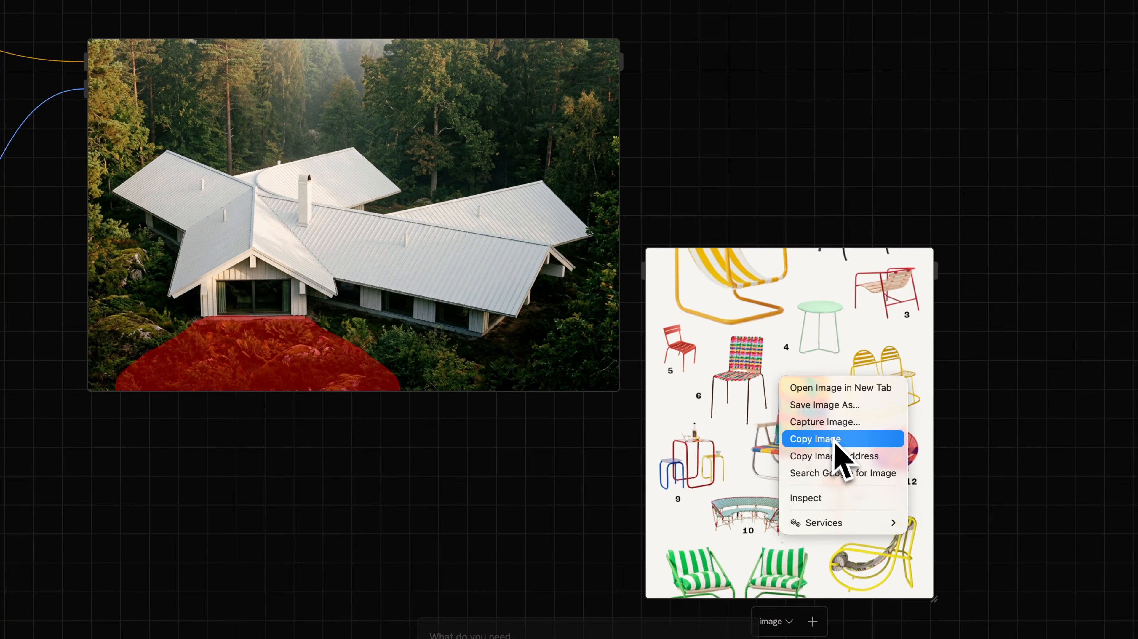
{"action": "left_click", "coordinate": [824, 437]}
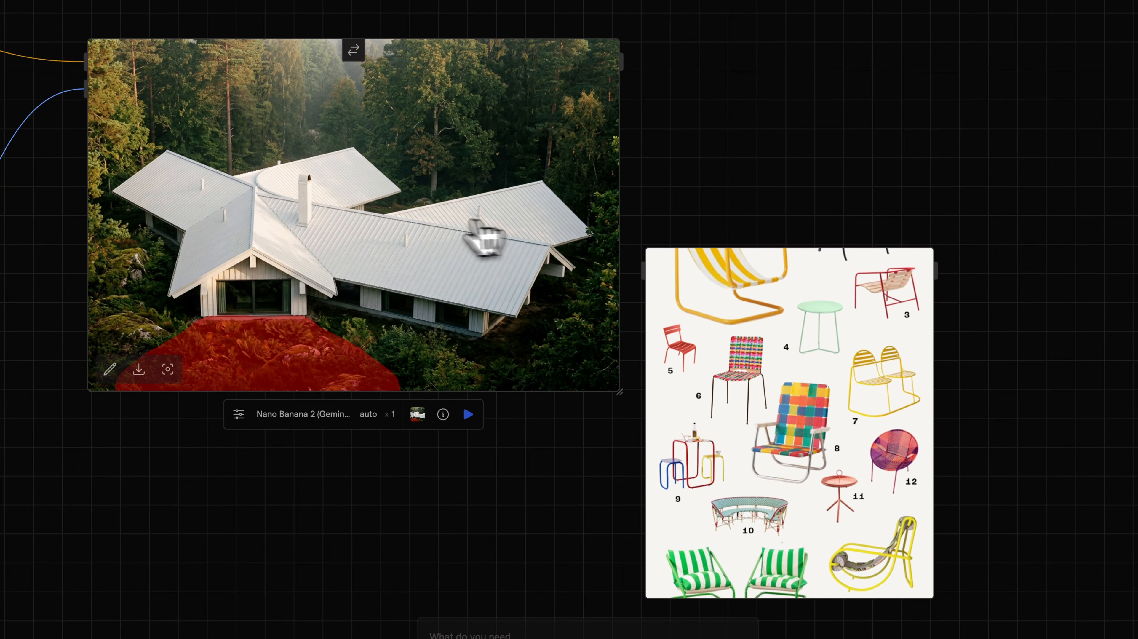
{"action": "double_click", "coordinate": [307, 216]}
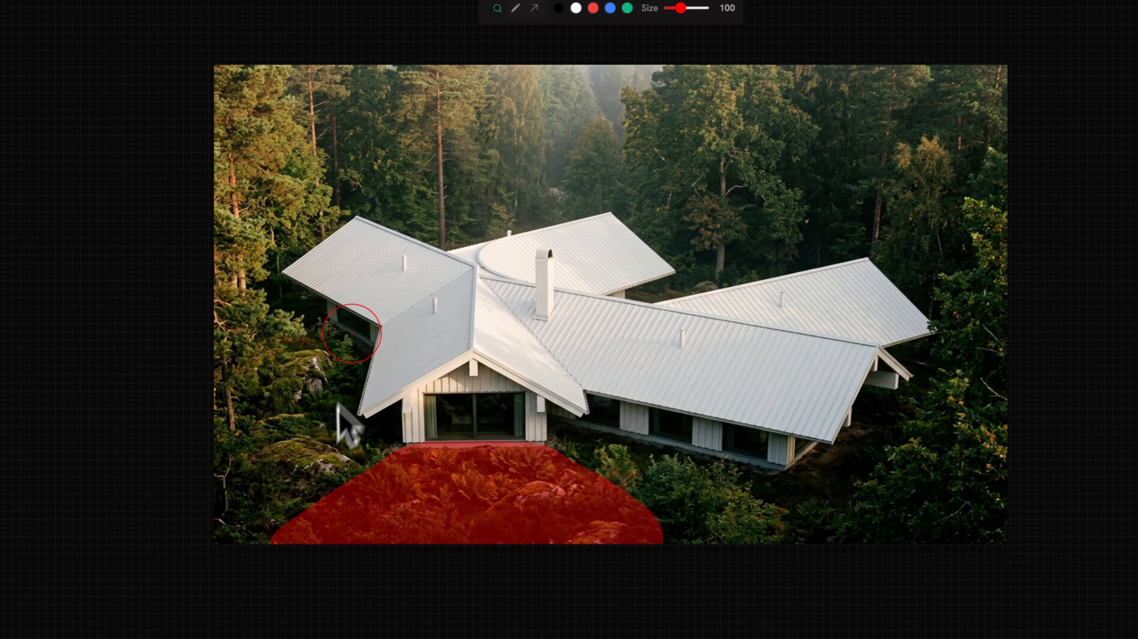
{"action": "key", "text": "ctrl+v"}
{"action": "left_click_drag", "start_coordinate": [644, 293], "coordinate": [313, 414]}
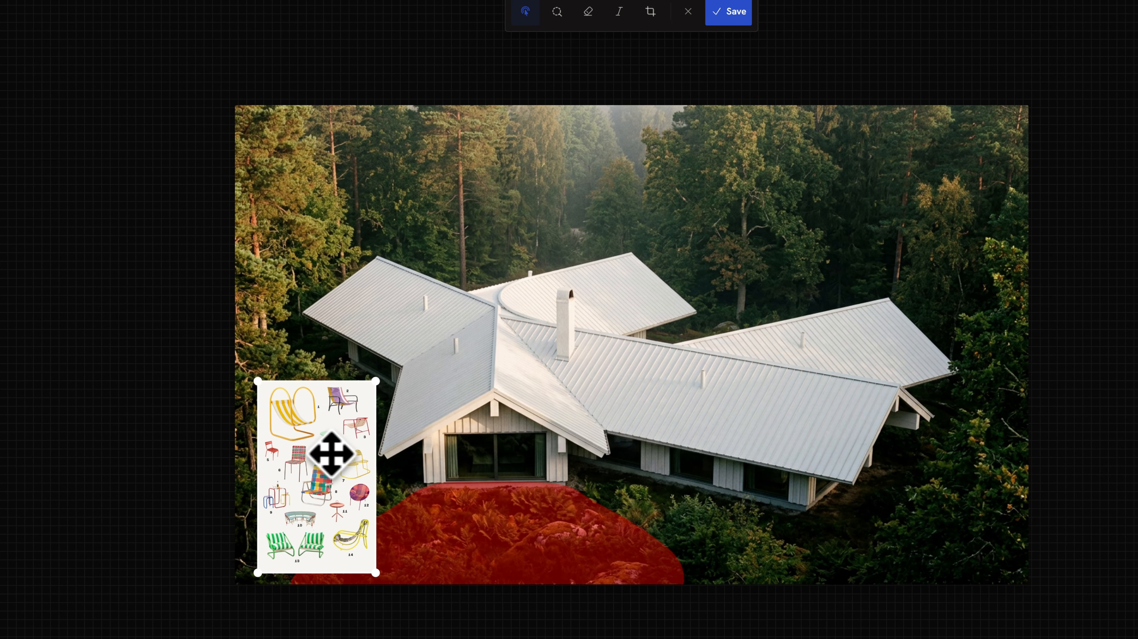
Shrink the pasted furniture sheet, fit it into the aerial render's lower-left corner, and save the image.
{"action": "left_click_drag", "start_coordinate": [332, 454], "coordinate": [325, 453]}
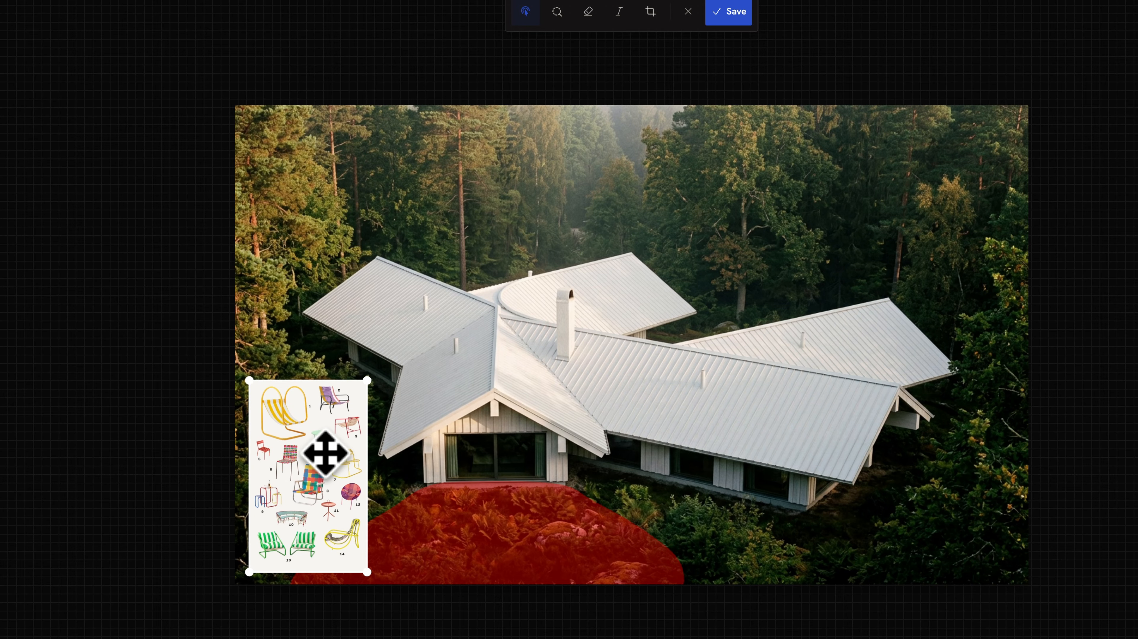
{"action": "left_click_drag", "start_coordinate": [370, 383], "coordinate": [346, 445]}
{"action": "left_click_drag", "start_coordinate": [284, 496], "coordinate": [298, 491]}
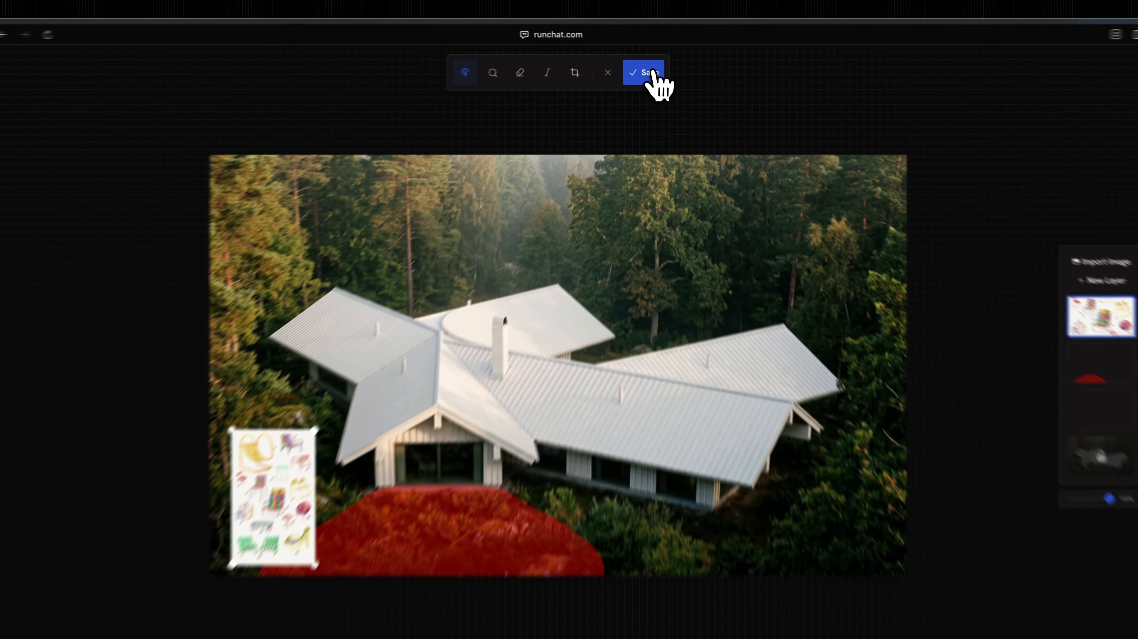
{"action": "left_click", "coordinate": [645, 69]}
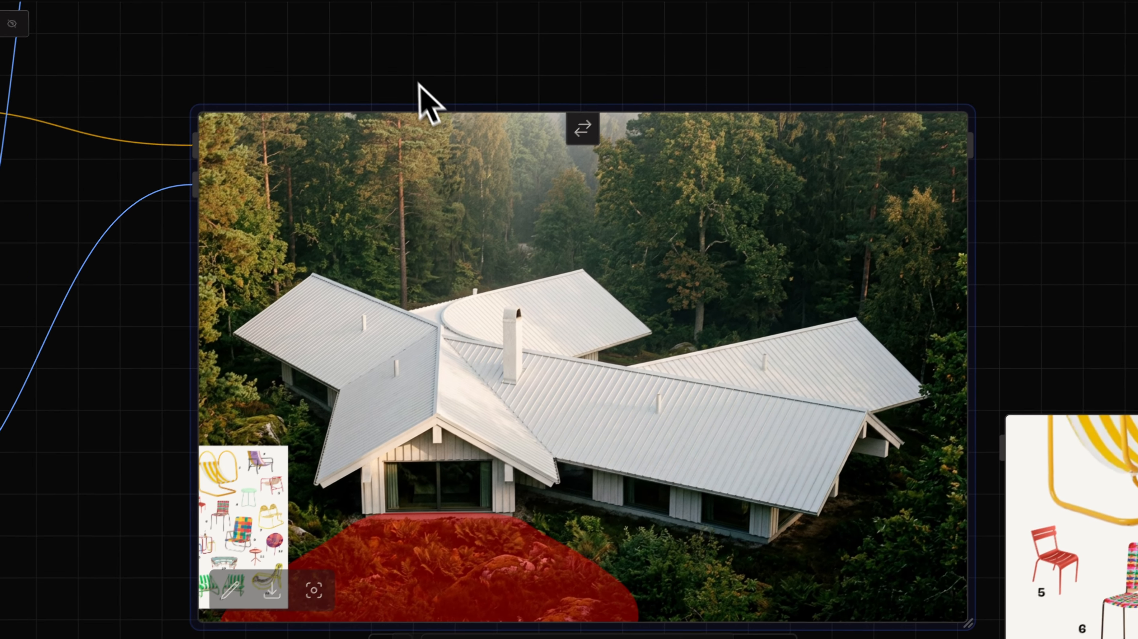
{"action": "left_click", "coordinate": [418, 117]}
{"action": "scroll", "coordinate": [417, 108], "scroll_direction": "down", "scroll_amount": 5}
{"action": "scroll", "coordinate": [417, 108], "scroll_direction": "right", "scroll_amount": 5}
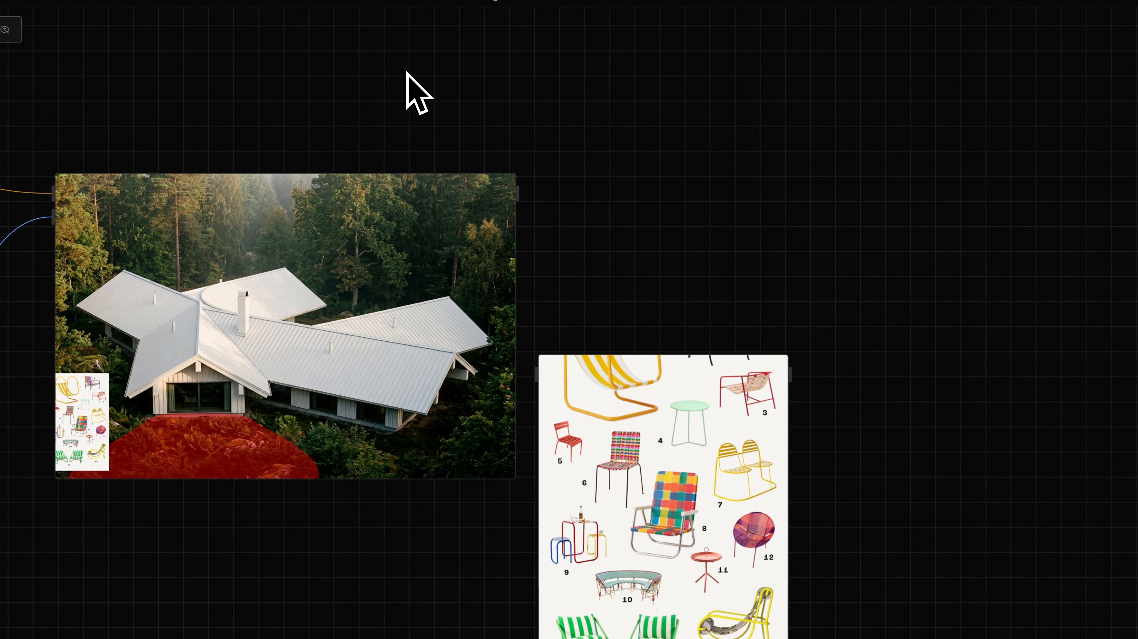
Delete the standalone furniture reference sheet beside the masked aerial render.
{"action": "left_click_drag", "start_coordinate": [787, 295], "coordinate": [656, 452]}
{"action": "key", "text": "Delete"}
{"action": "scroll", "coordinate": [643, 333], "scroll_direction": "left", "scroll_amount": 3}
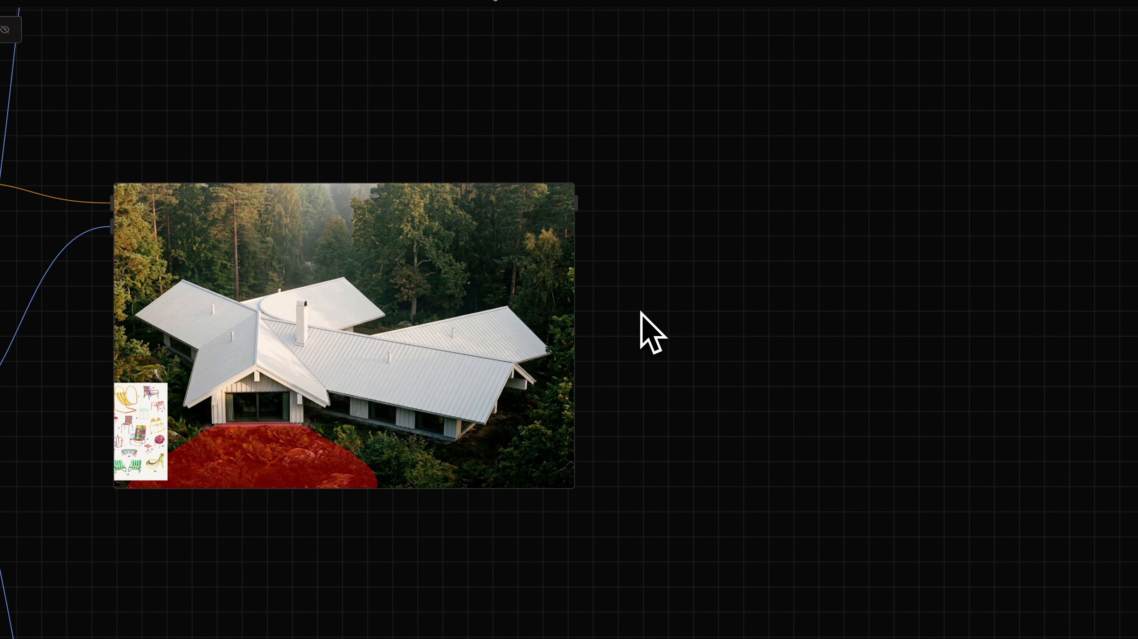
Connect a Nano Banana 2 node to the masked aerial render, prompting for an outdoor space in the red mask with colorful furniture from the reference image.
{"action": "scroll", "coordinate": [642, 312], "scroll_direction": "left", "scroll_amount": 2}
{"action": "scroll", "coordinate": [639, 247], "scroll_direction": "right", "scroll_amount": 1}
{"action": "left_click_drag", "start_coordinate": [613, 208], "coordinate": [761, 227]}
{"action": "left_click", "coordinate": [826, 299]}
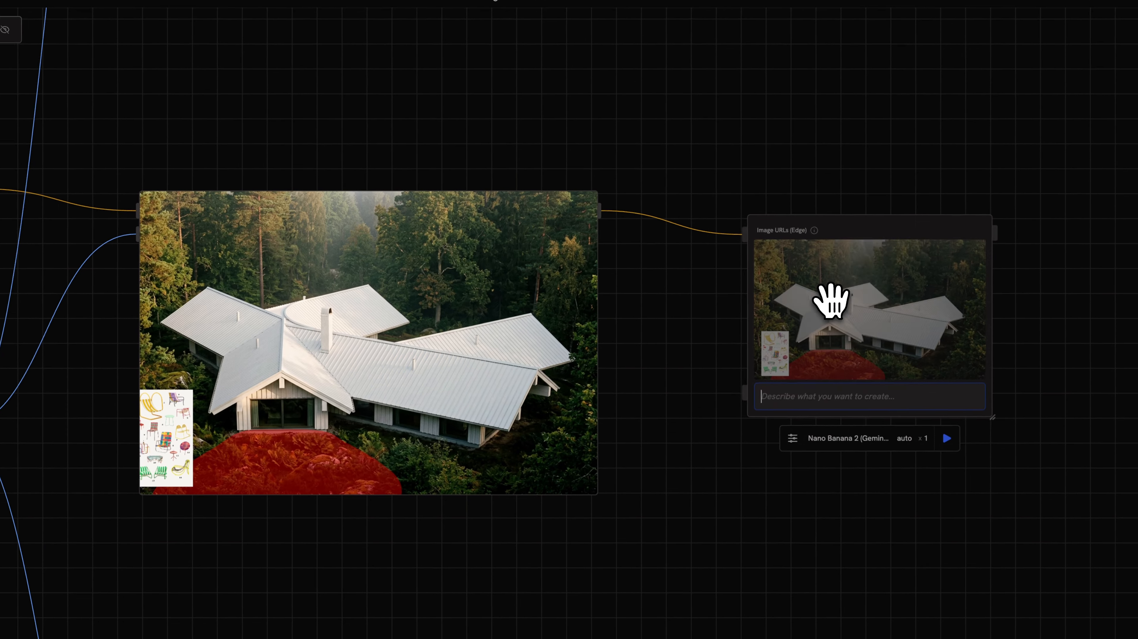
{"action": "scroll", "coordinate": [831, 300], "scroll_direction": "right", "scroll_amount": 10}
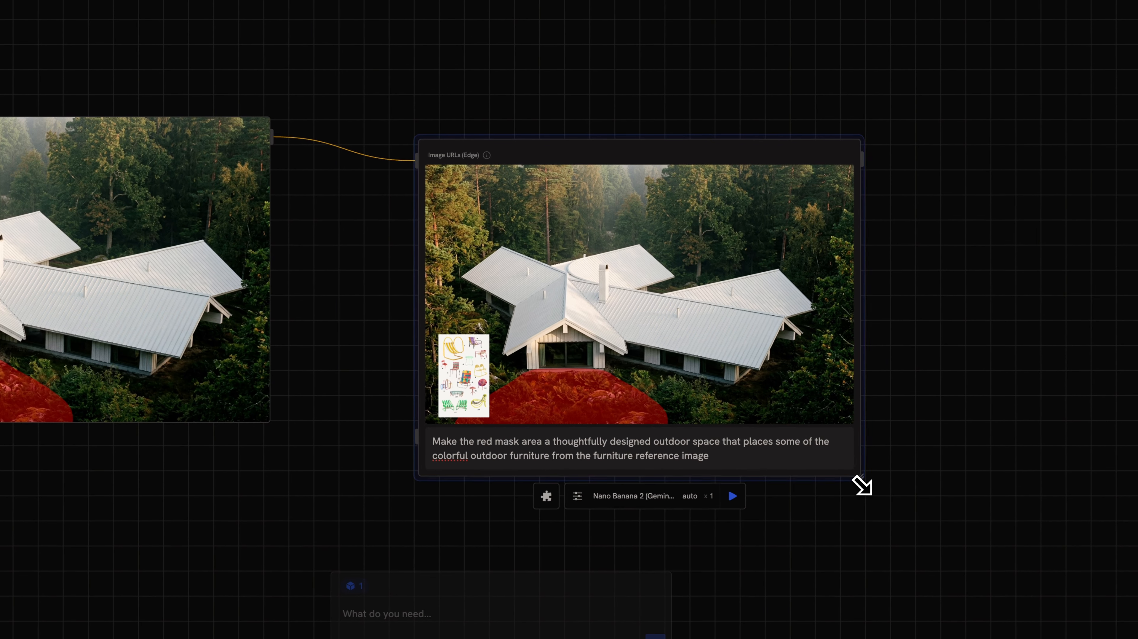
{"action": "left_click_drag", "start_coordinate": [862, 485], "coordinate": [864, 481]}
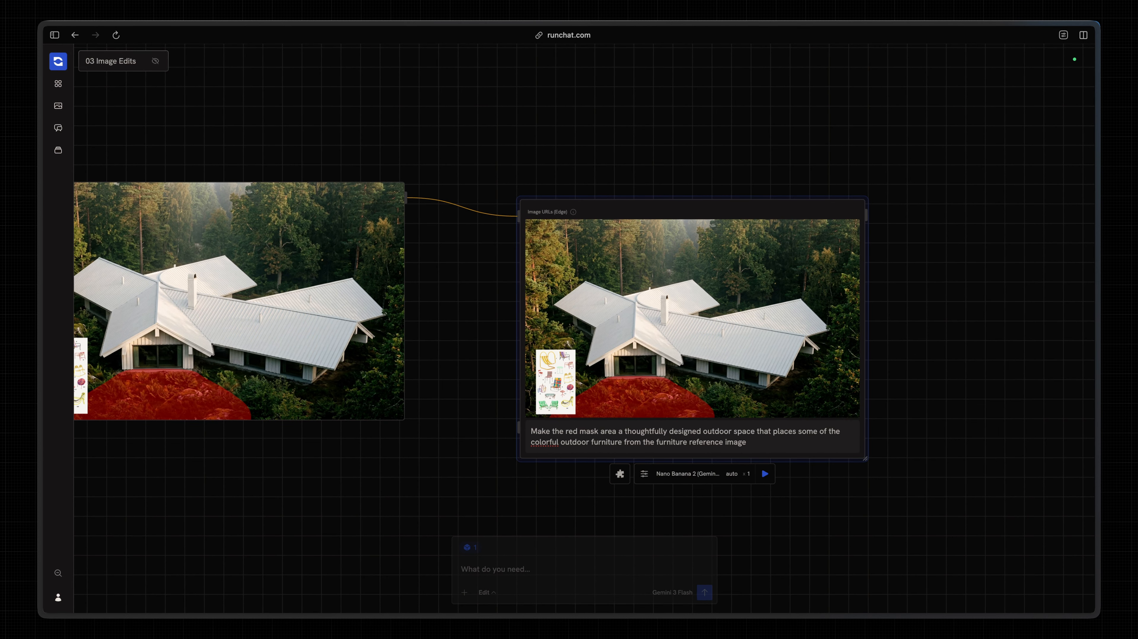
Extend the prompt to require furniture inside the red mask at appropriate scale to the house, and generate with Nano Banana Pro (Gemini 3).
{"action": "left_click", "coordinate": [762, 444]}
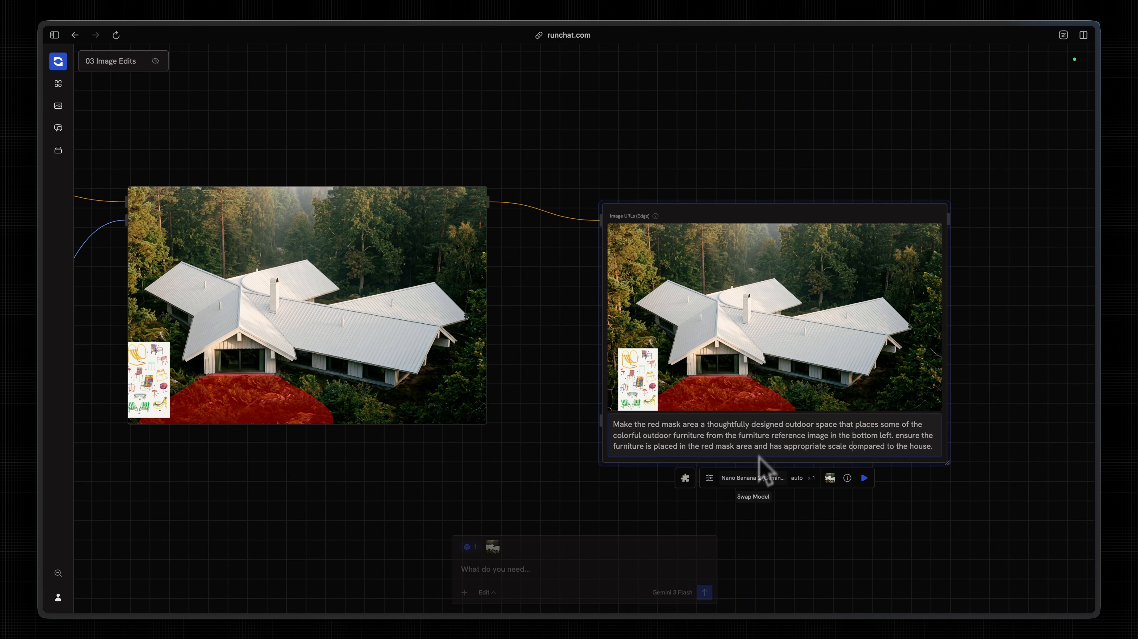
{"action": "left_click", "coordinate": [752, 477]}
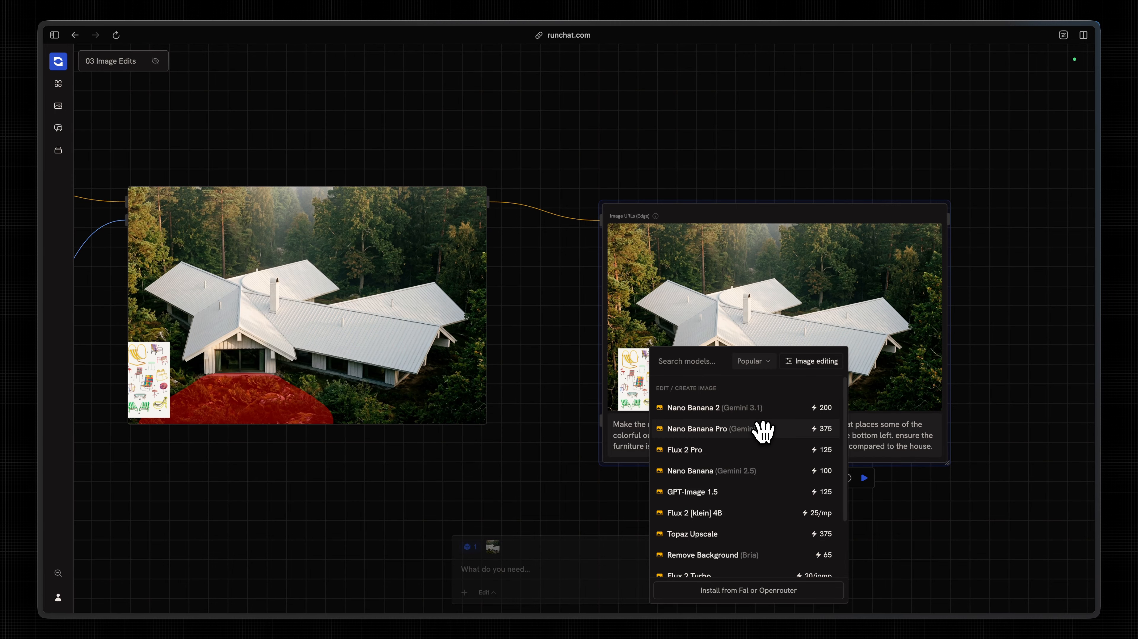
{"action": "left_click", "coordinate": [763, 430]}
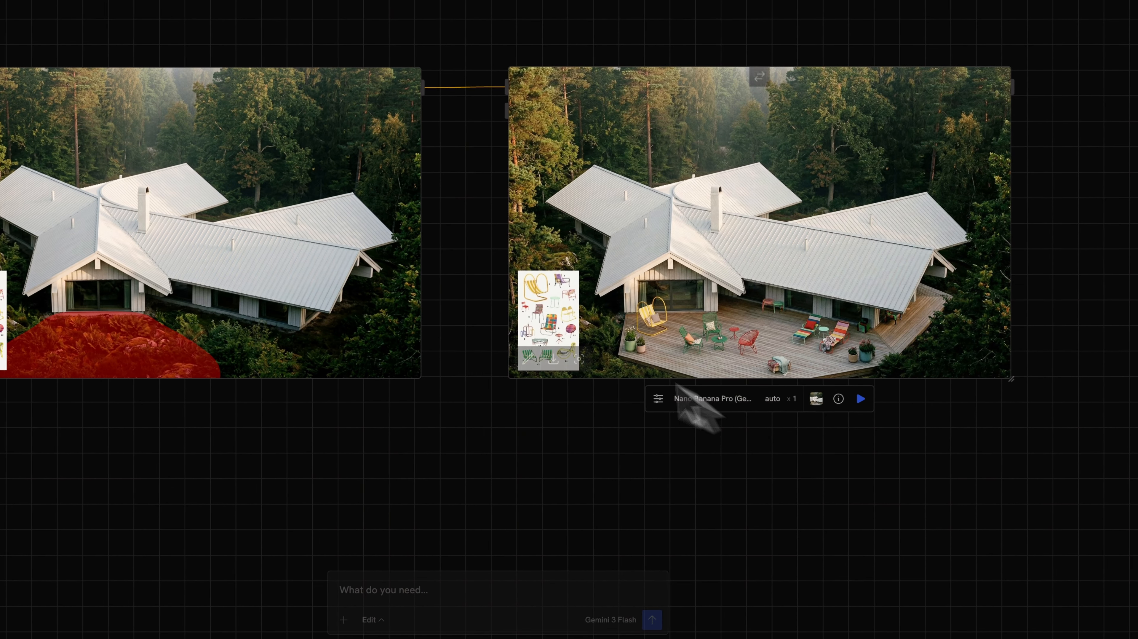
Cross out the furniture reference sheet in the generated deck render with a red size 5 pen, and save the image.
{"action": "scroll", "coordinate": [592, 457], "scroll_direction": "right", "scroll_amount": 5}
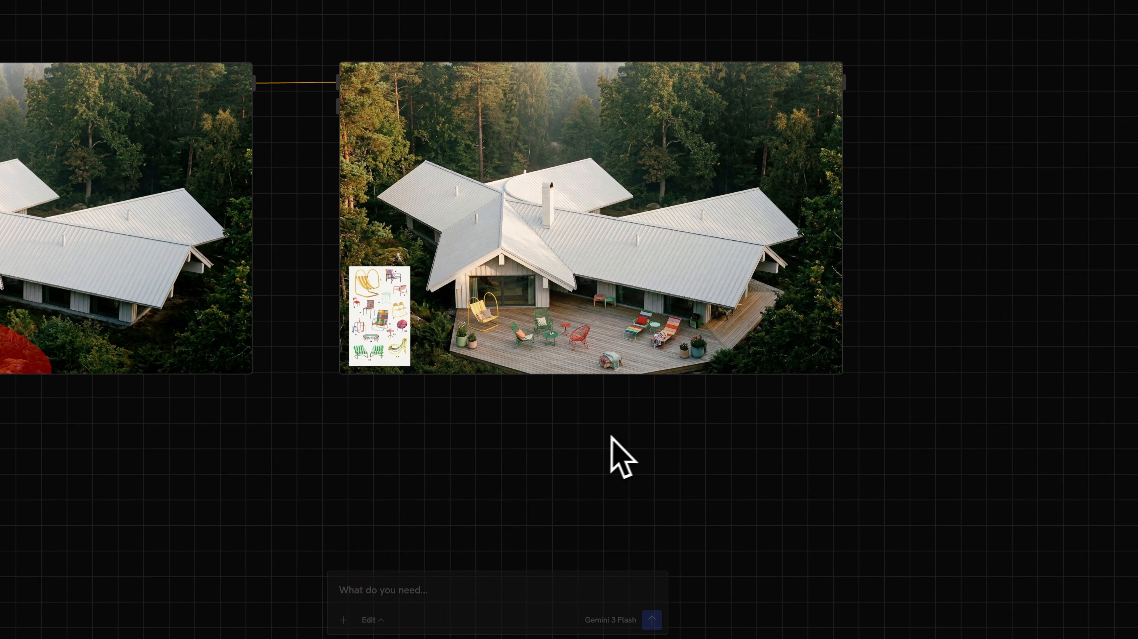
{"action": "scroll", "coordinate": [612, 436], "scroll_direction": "left", "scroll_amount": 4}
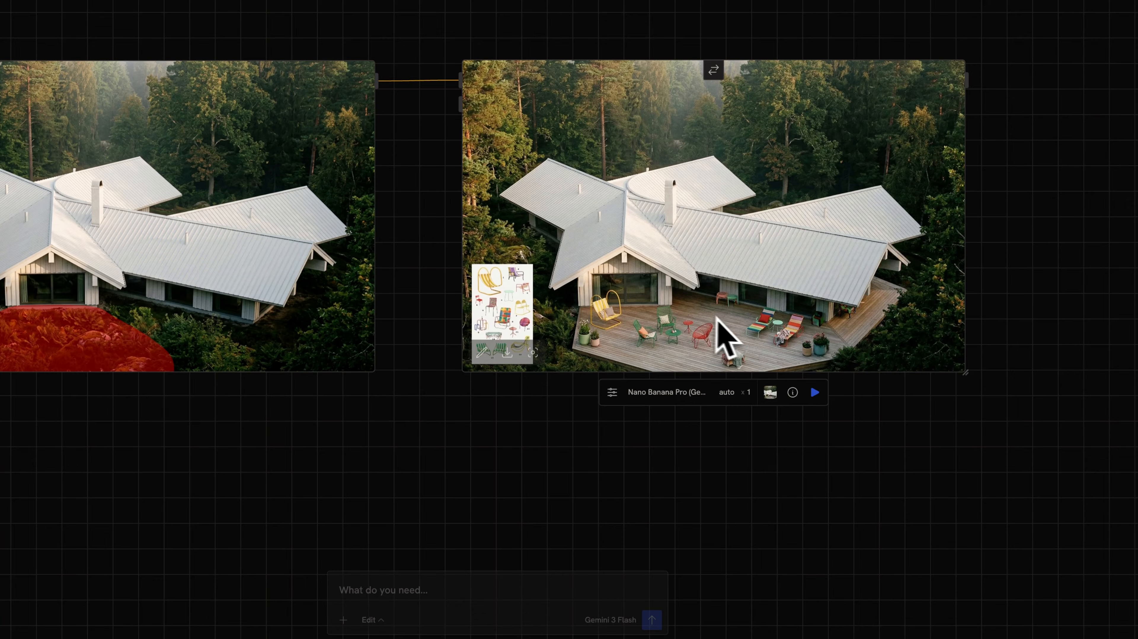
{"action": "scroll", "coordinate": [775, 490], "scroll_direction": "right", "scroll_amount": 3}
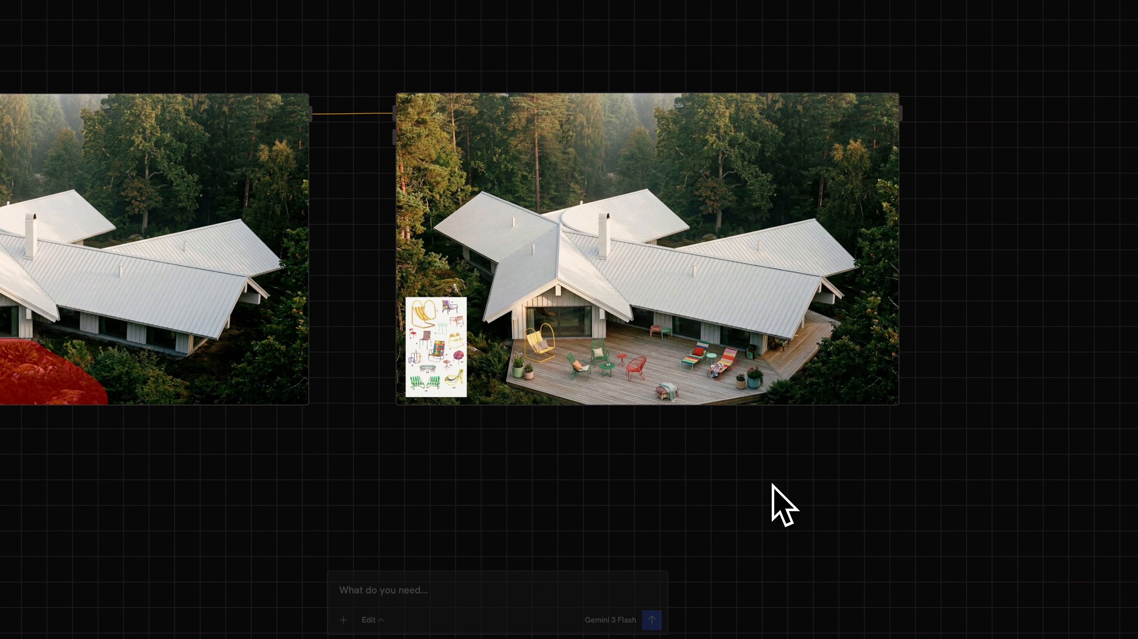
{"action": "scroll", "coordinate": [781, 486], "scroll_direction": "left", "scroll_amount": 5}
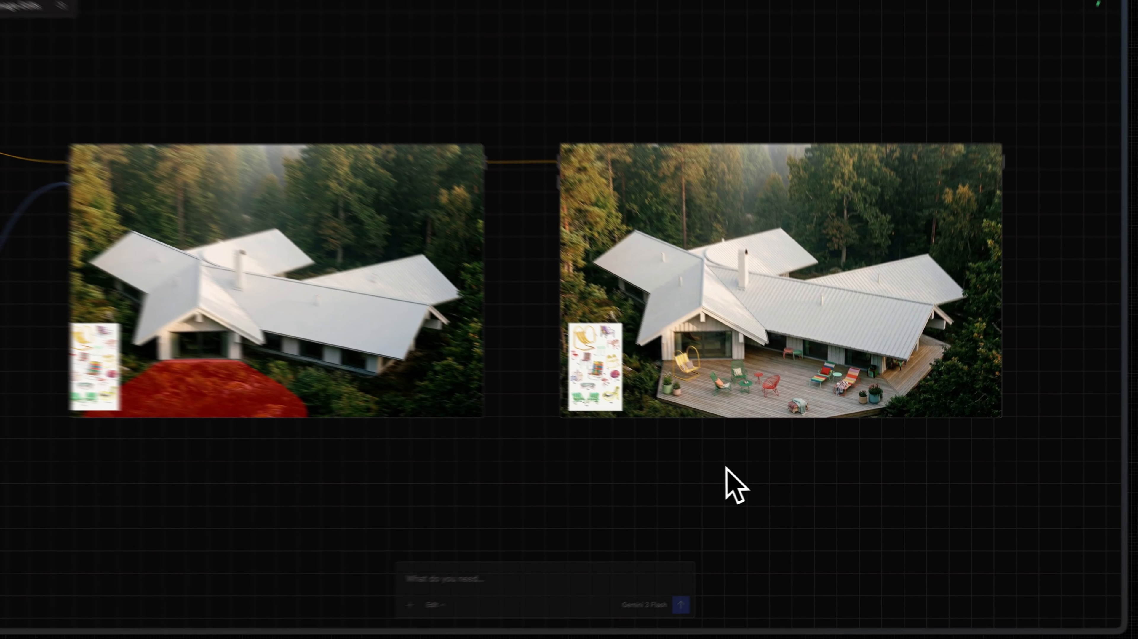
{"action": "scroll", "coordinate": [575, 405], "scroll_direction": "up", "scroll_amount": 2}
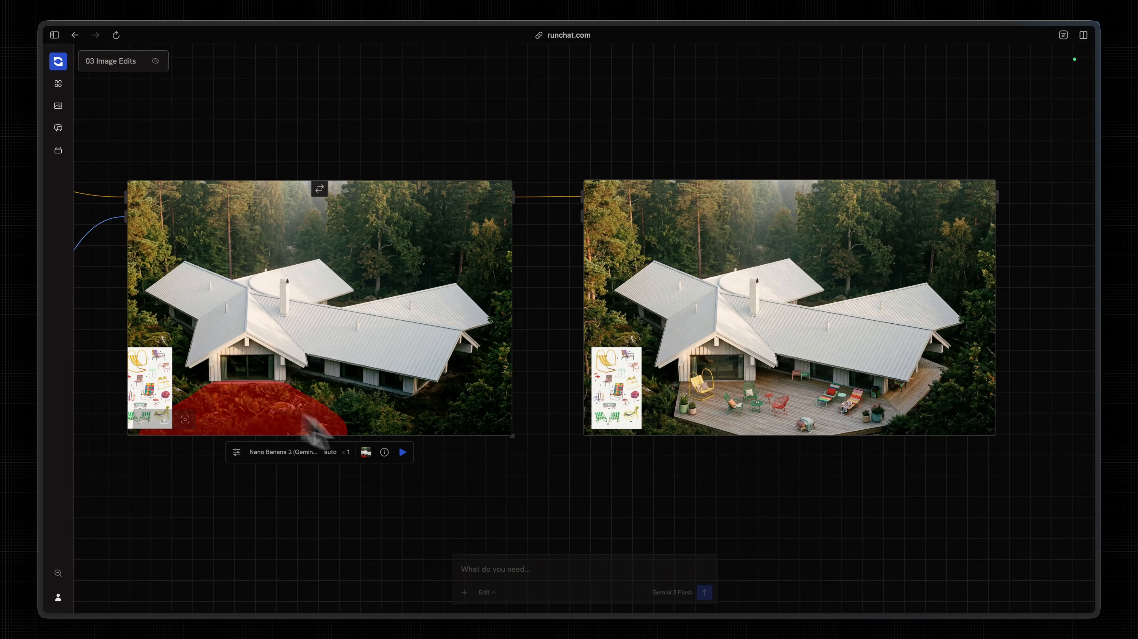
{"action": "left_click", "coordinate": [779, 305]}
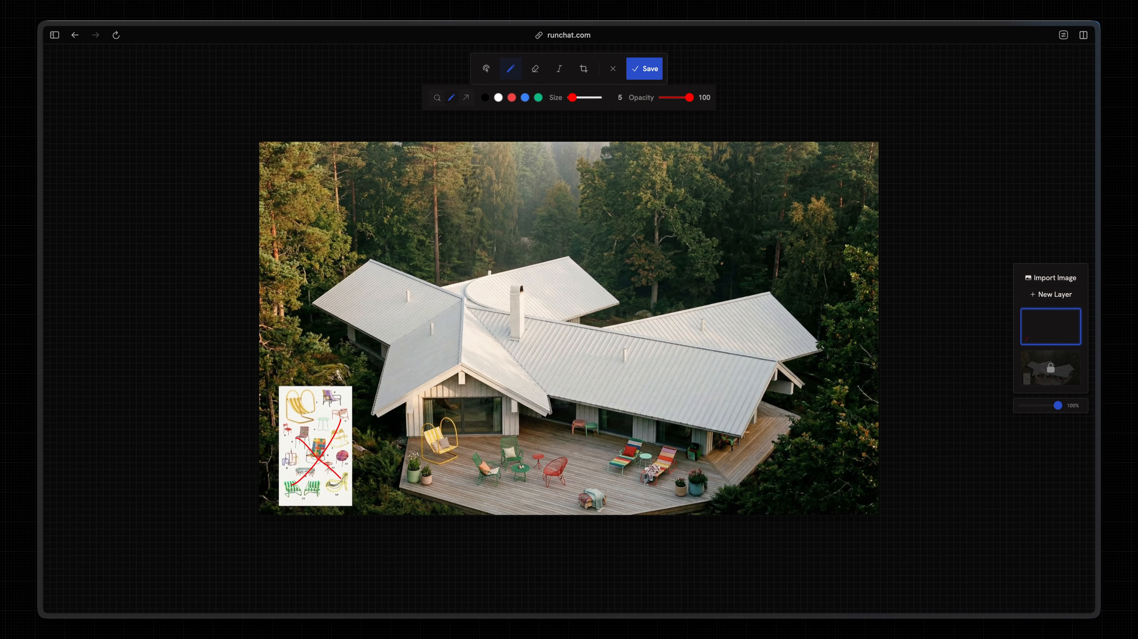
{"action": "left_click", "coordinate": [649, 68]}
Connect a Nano Banana (Gemini 2.5) node to the marked-up deck render and generate a version with the crossed-out reference sheet removed.
{"action": "double_click", "coordinate": [614, 201]}
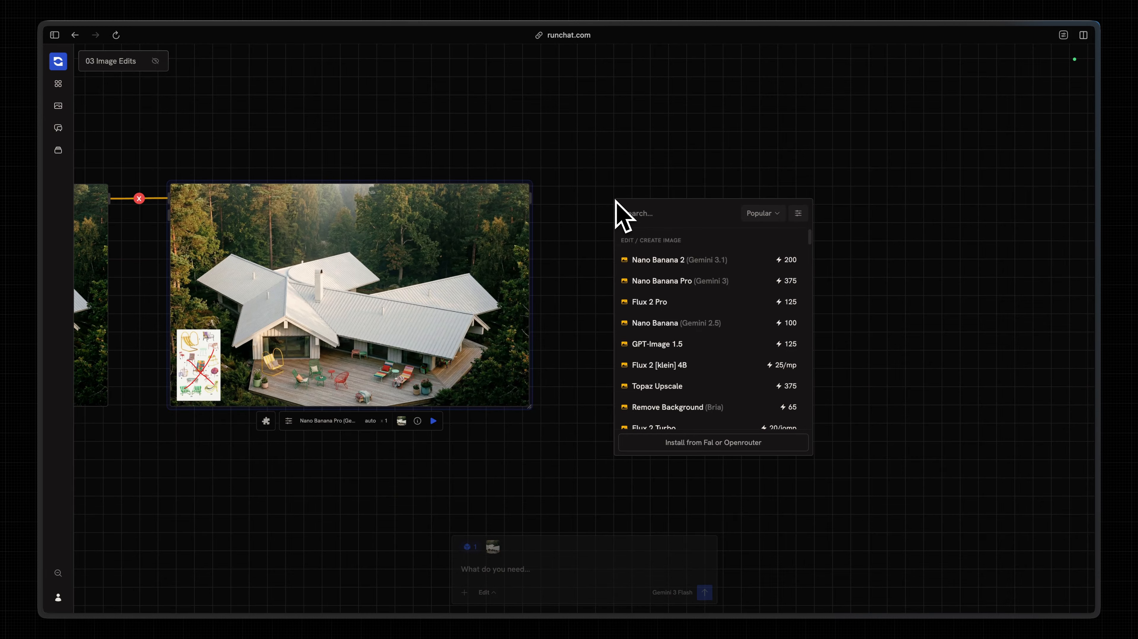
{"action": "left_click", "coordinate": [675, 322]}
{"action": "type", "text": "Remove the"}
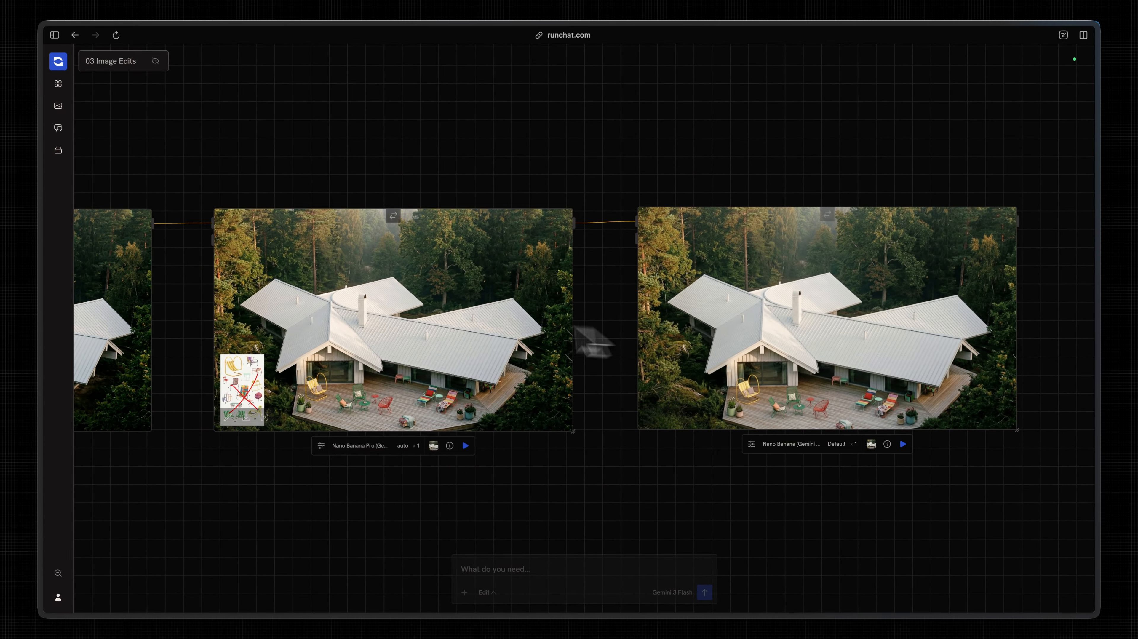
Examine the aerial deck render without the reference sheet and the close-up gable render beside its line drawing.
{"action": "scroll", "coordinate": [940, 395], "scroll_direction": "right", "scroll_amount": 10}
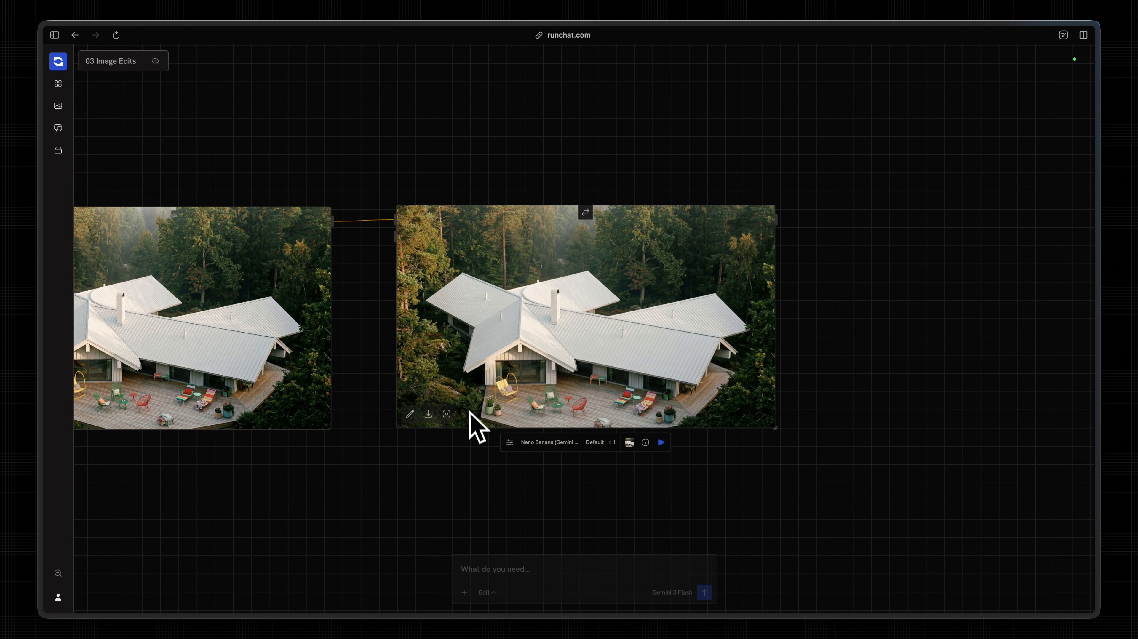
{"action": "scroll", "coordinate": [801, 427], "scroll_direction": "down", "scroll_amount": 3}
{"action": "scroll", "coordinate": [848, 402], "scroll_direction": "left", "scroll_amount": 6}
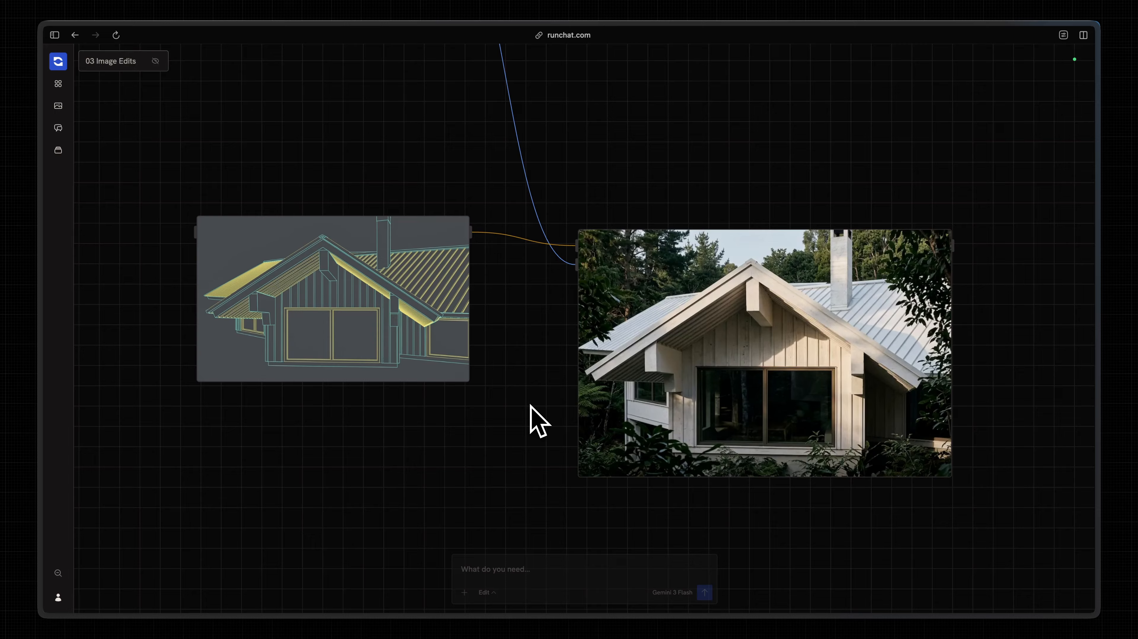
{"action": "scroll", "coordinate": [531, 405], "scroll_direction": "right", "scroll_amount": 1}
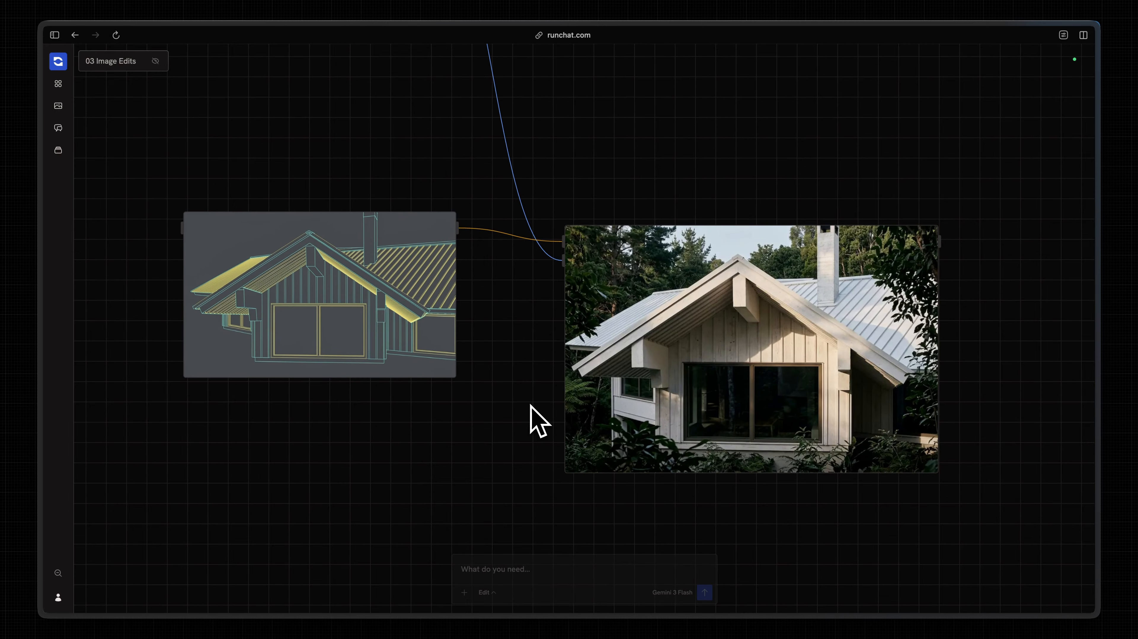
{"action": "scroll", "coordinate": [647, 420], "scroll_direction": "right", "scroll_amount": 1}
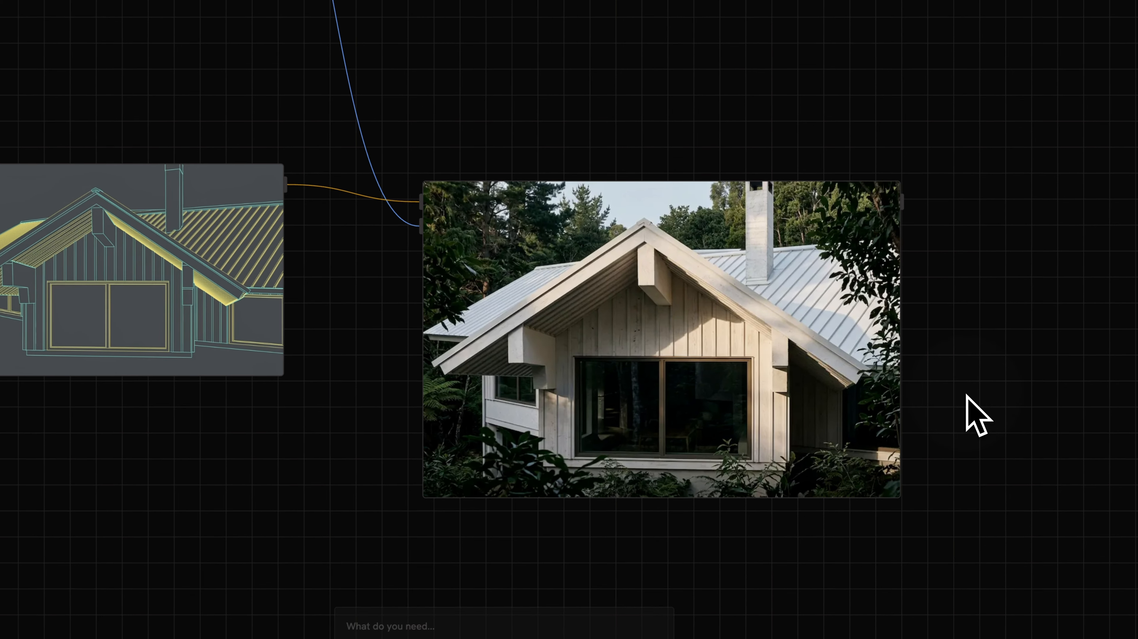
{"action": "scroll", "coordinate": [944, 388], "scroll_direction": "right", "scroll_amount": 2}
{"action": "scroll", "coordinate": [883, 336], "scroll_direction": "down", "scroll_amount": 2}
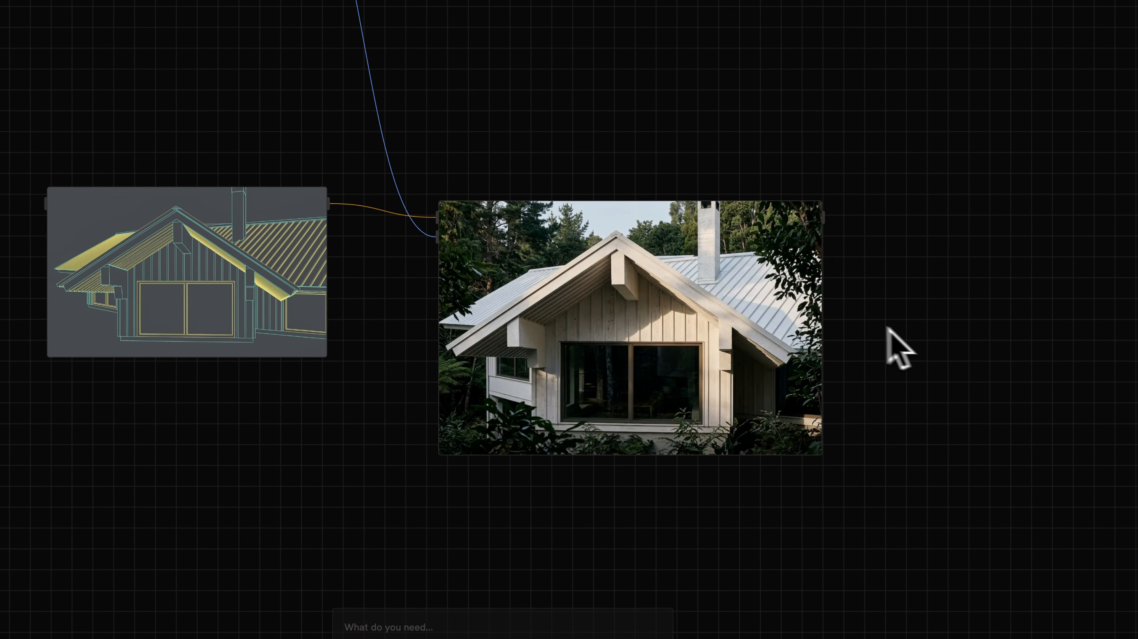
{"action": "scroll", "coordinate": [887, 327], "scroll_direction": "right", "scroll_amount": 6}
{"action": "scroll", "coordinate": [648, 281], "scroll_direction": "left", "scroll_amount": 3}
Paint a size 100 red mask over the foliage along the base of the close-up gable render, and save it.
{"action": "double_click", "coordinate": [469, 332]}
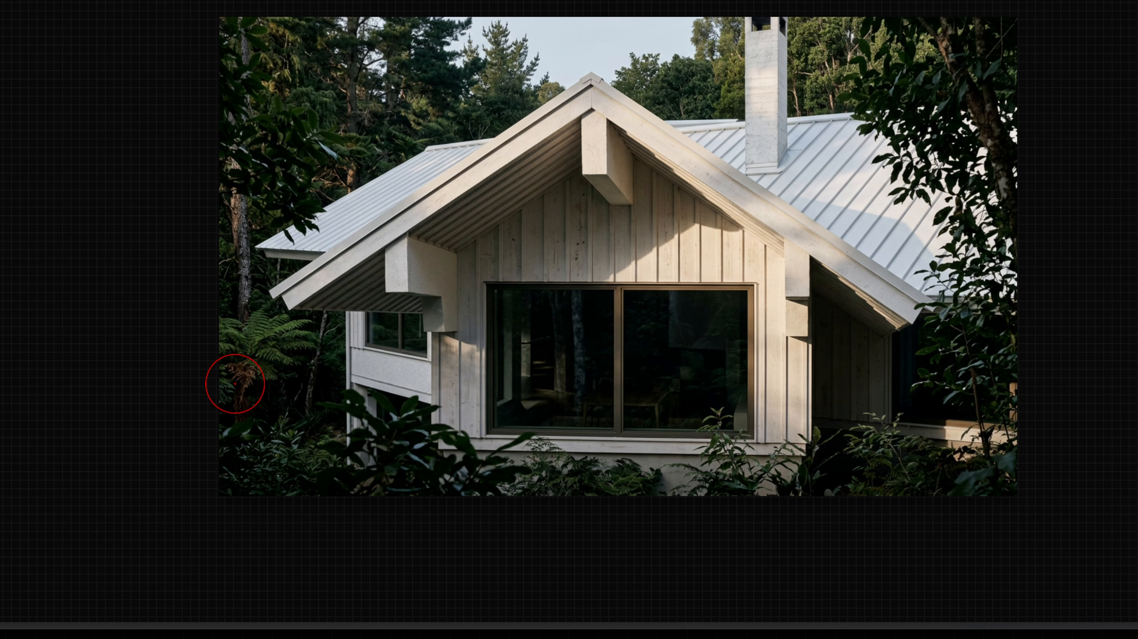
{"action": "mouse_move", "coordinate": [234, 384]}
{"action": "left_mouse_down"}
{"action": "mouse_move", "coordinate": [315, 383]}
{"action": "mouse_move", "coordinate": [382, 413]}
{"action": "mouse_move", "coordinate": [372, 466]}
{"action": "mouse_move", "coordinate": [235, 436]}
{"action": "left_mouse_up"}
{"action": "left_click_drag", "start_coordinate": [325, 432], "coordinate": [235, 491]}
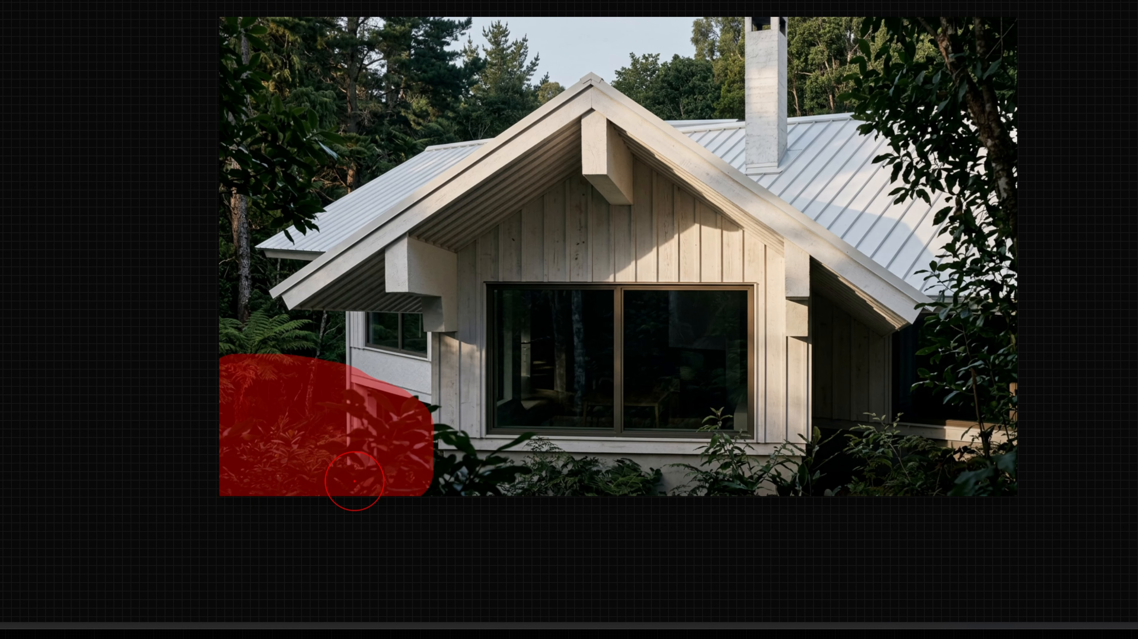
{"action": "mouse_move", "coordinate": [354, 481]}
{"action": "left_mouse_down"}
{"action": "mouse_move", "coordinate": [685, 488]}
{"action": "mouse_move", "coordinate": [957, 470]}
{"action": "mouse_move", "coordinate": [846, 494]}
{"action": "left_mouse_up"}
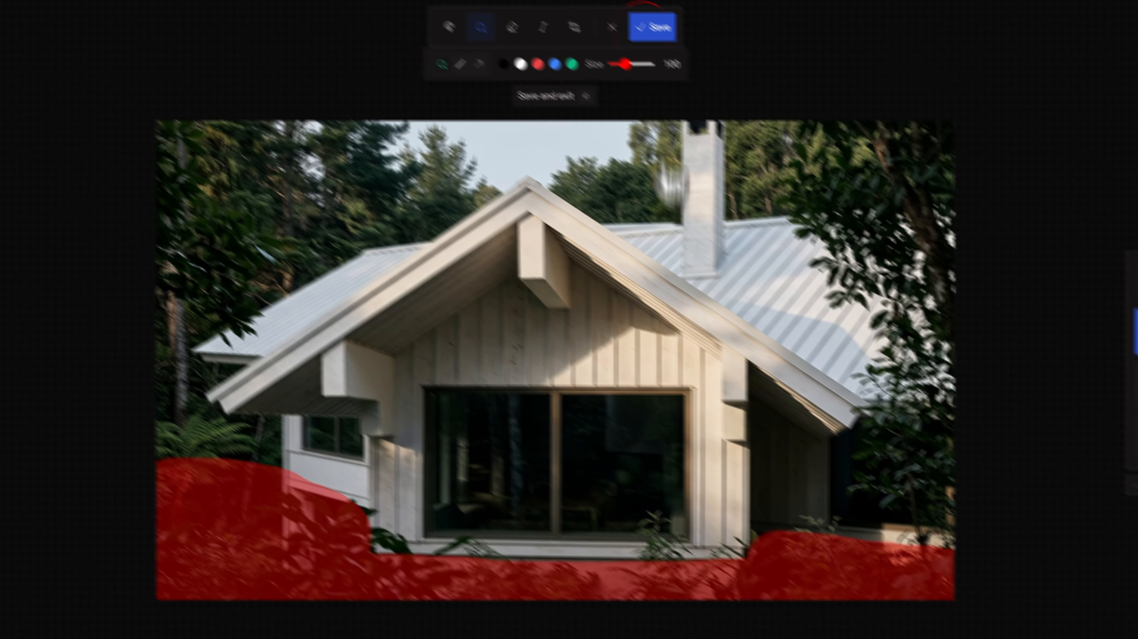
{"action": "left_click", "coordinate": [652, 27]}
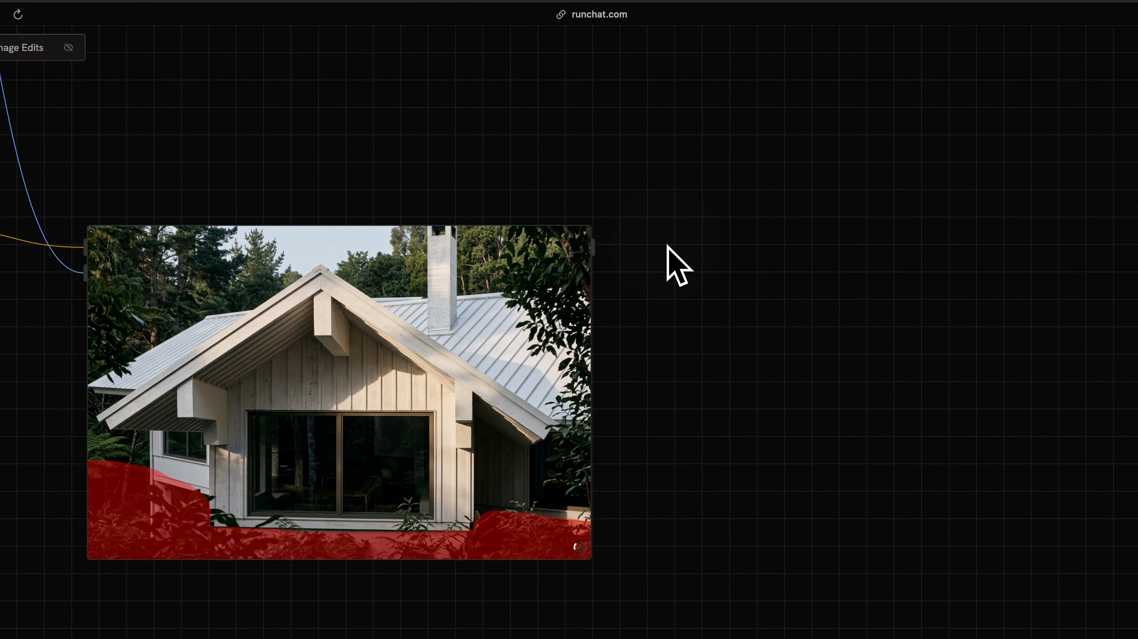
Connect a Nano Banana (Gemini 2.5) node to the masked gable render, prompted "Make this a single storey building with decking near the window.".
{"action": "left_click_drag", "start_coordinate": [594, 245], "coordinate": [713, 249]}
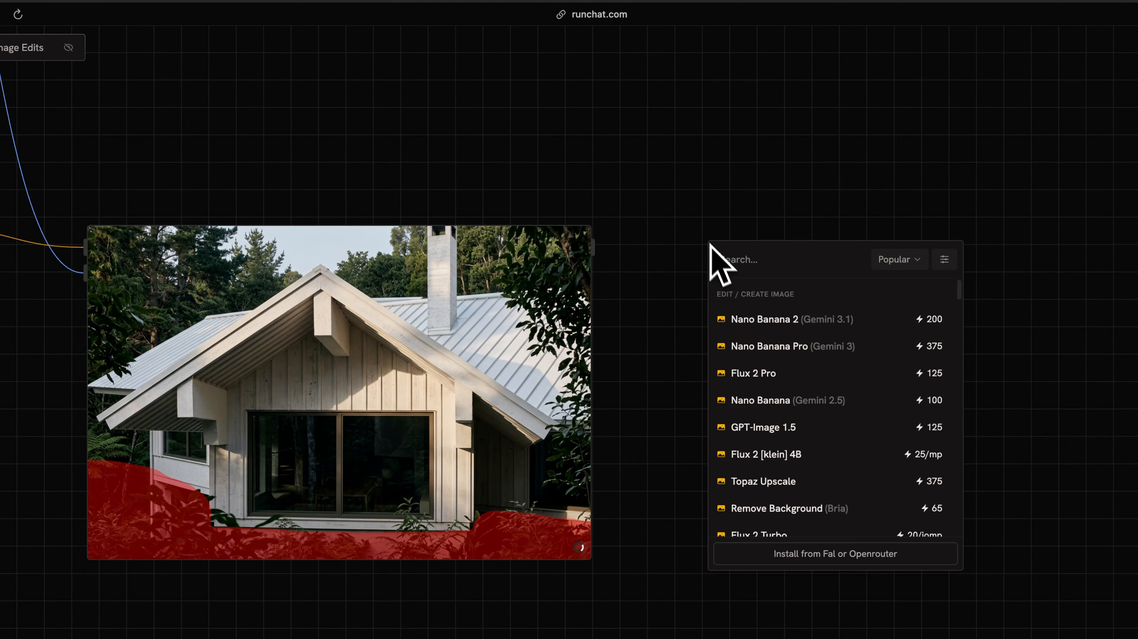
{"action": "left_click", "coordinate": [783, 400]}
{"action": "type", "text": "Make this a single storey building with"}
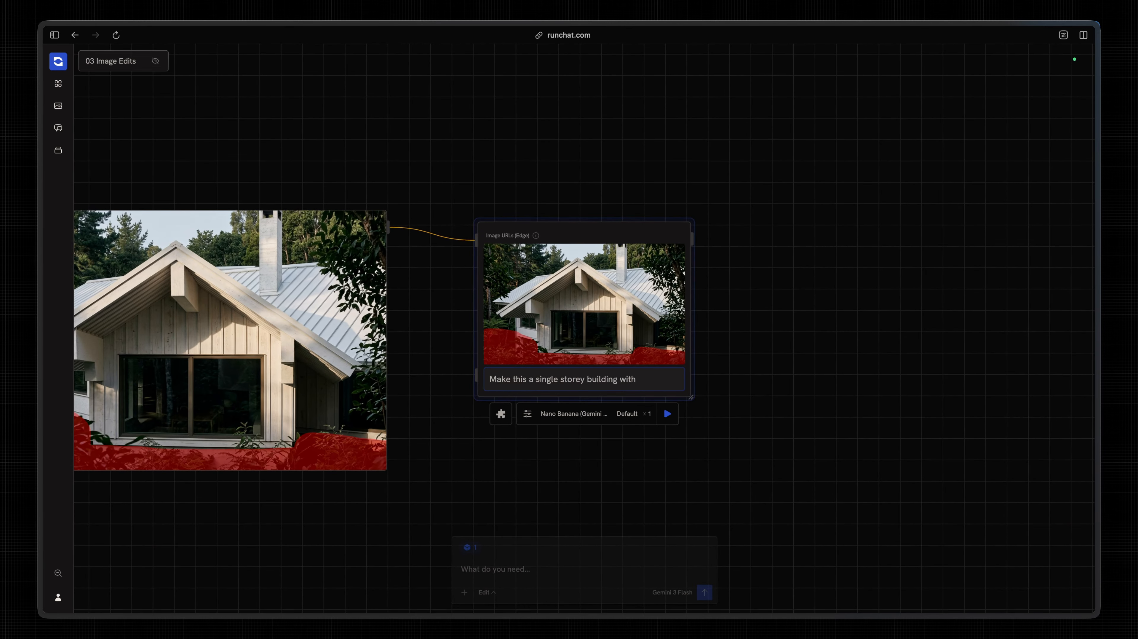
{"action": "type", "text": " decking"}
Begin the prompt with "The red mask is where the ground should be." and generate the image with Nano Banana 2.
{"action": "type", "text": "The red mask is where the ground sh"}
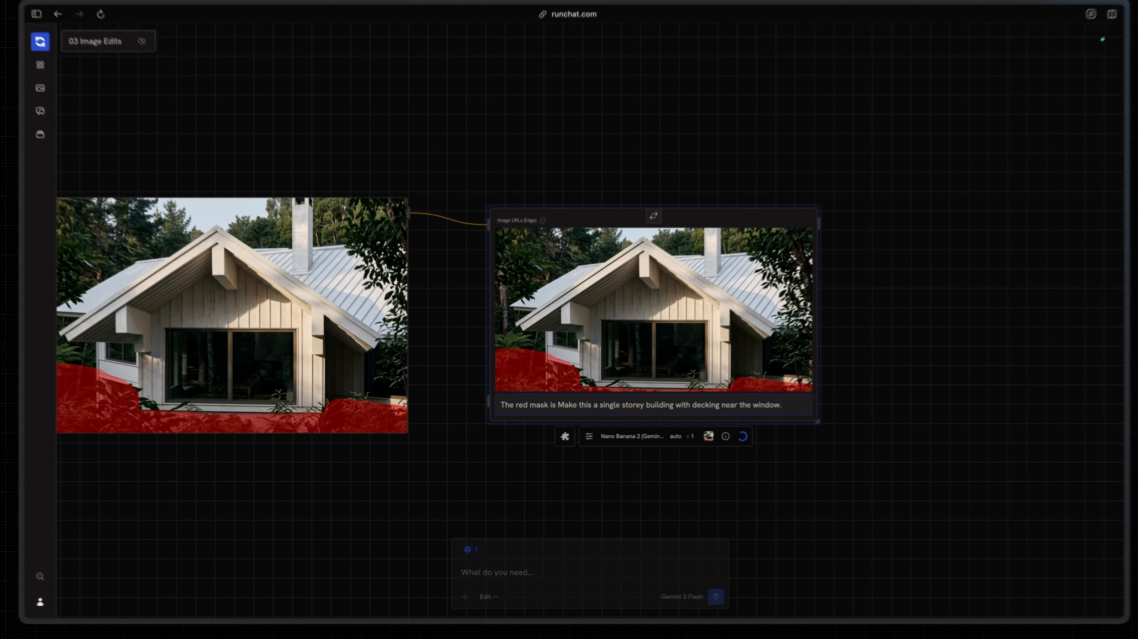
{"action": "type", "text": "ould be."}
{"action": "key", "text": "super+Return"}
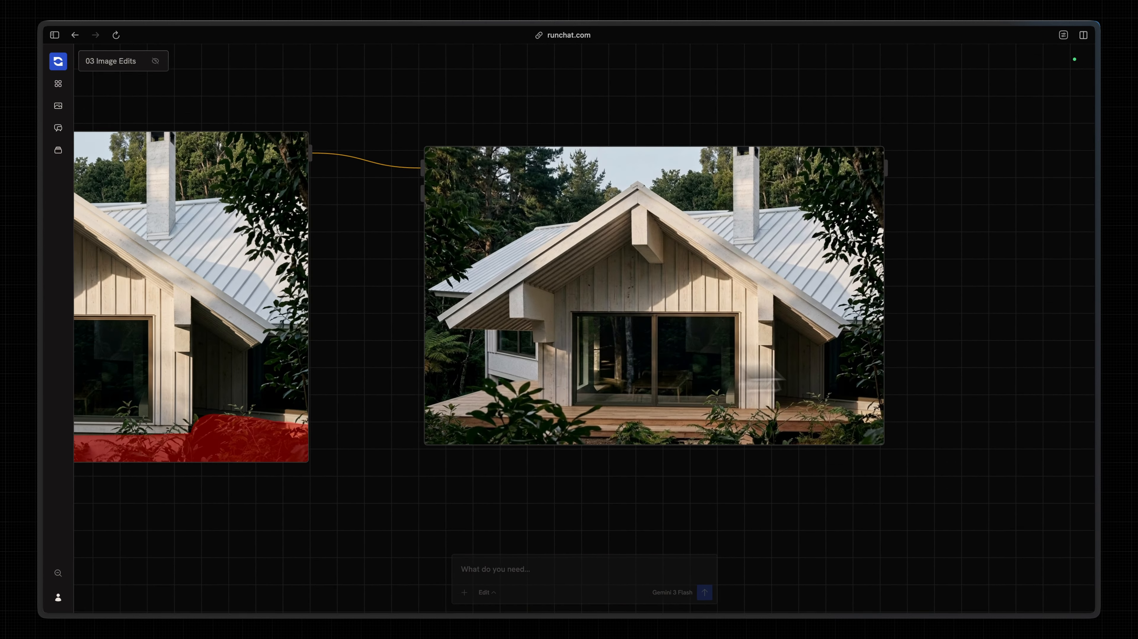
Paint a narrow vertical red mask with a size 60 brush at the left end of the new deck, and save the image.
{"action": "scroll", "coordinate": [960, 360], "scroll_direction": "up", "scroll_amount": 1}
{"action": "scroll", "coordinate": [492, 393], "scroll_direction": "down", "scroll_amount": 2}
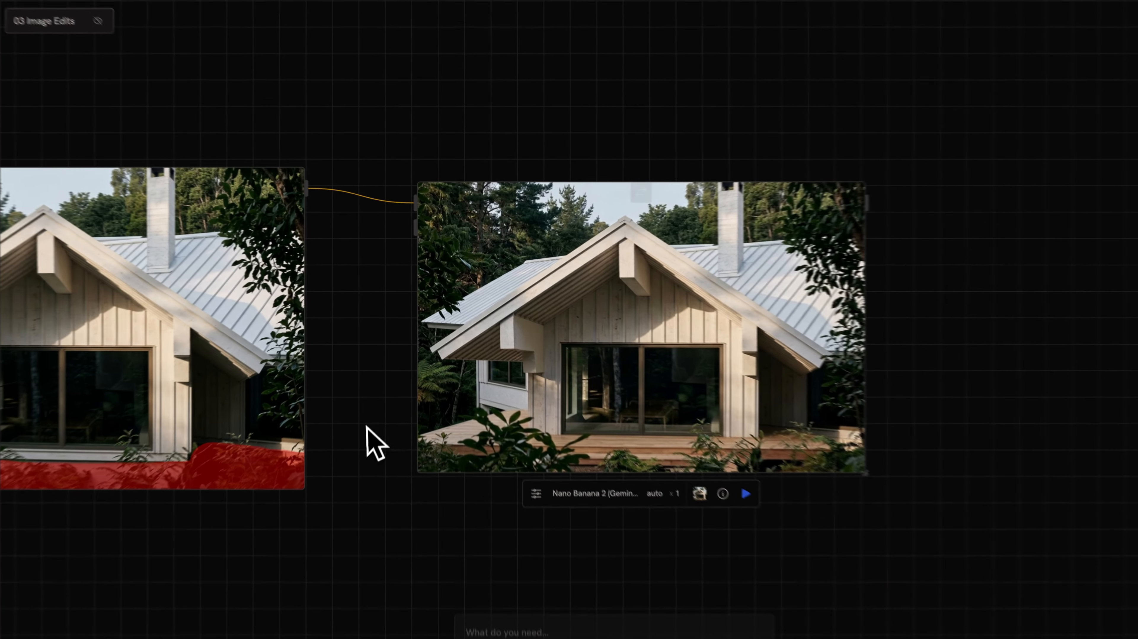
{"action": "scroll", "coordinate": [371, 390], "scroll_direction": "right", "scroll_amount": 6}
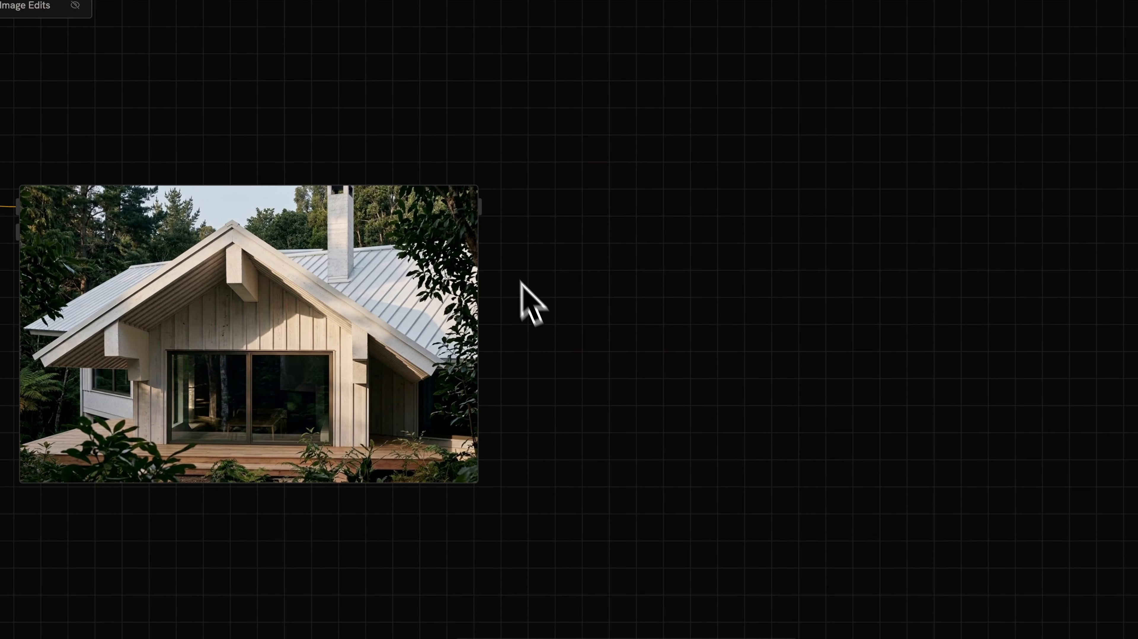
{"action": "left_click_drag", "start_coordinate": [481, 207], "coordinate": [633, 214]}
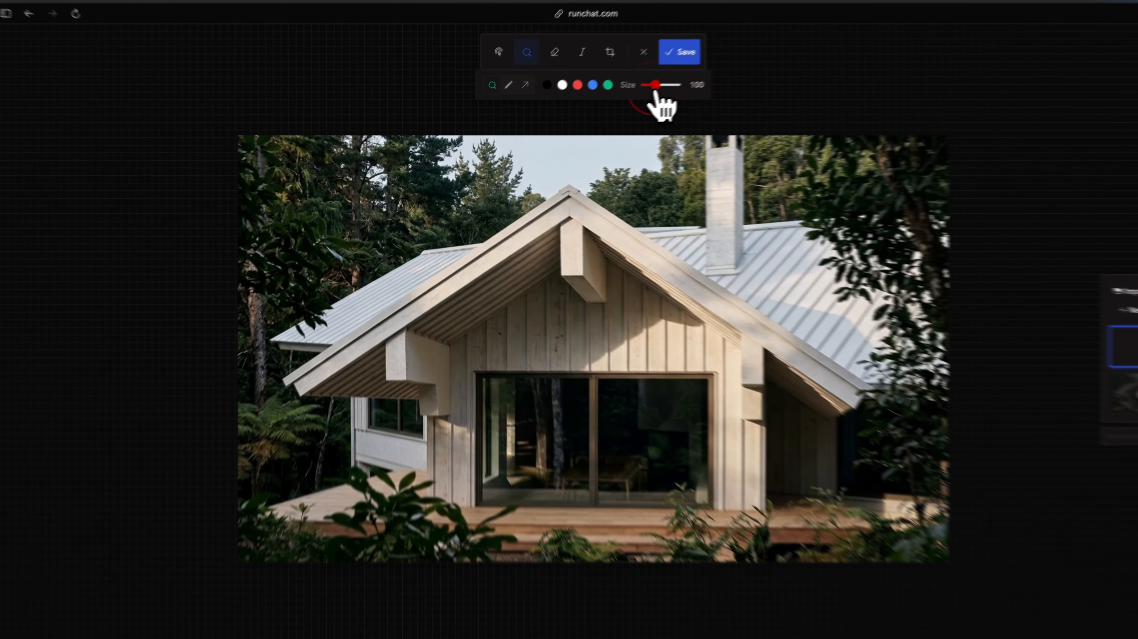
{"action": "left_click_drag", "start_coordinate": [623, 97], "coordinate": [622, 98]}
{"action": "left_click_drag", "start_coordinate": [686, 79], "coordinate": [683, 79]}
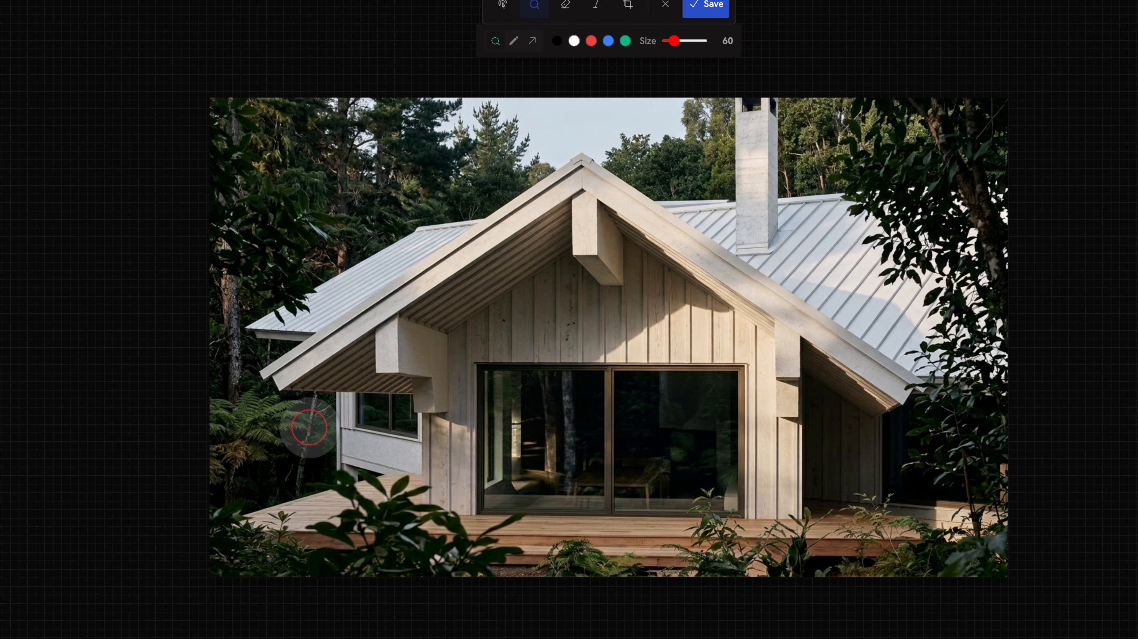
{"action": "left_click_drag", "start_coordinate": [317, 459], "coordinate": [318, 532]}
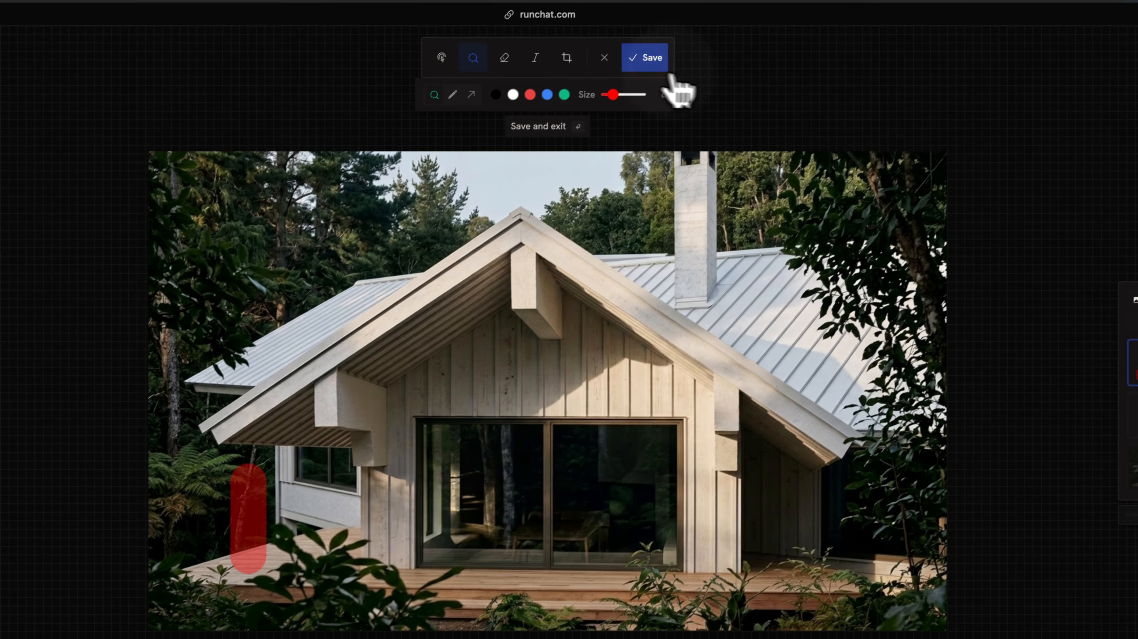
{"action": "left_click", "coordinate": [707, 6]}
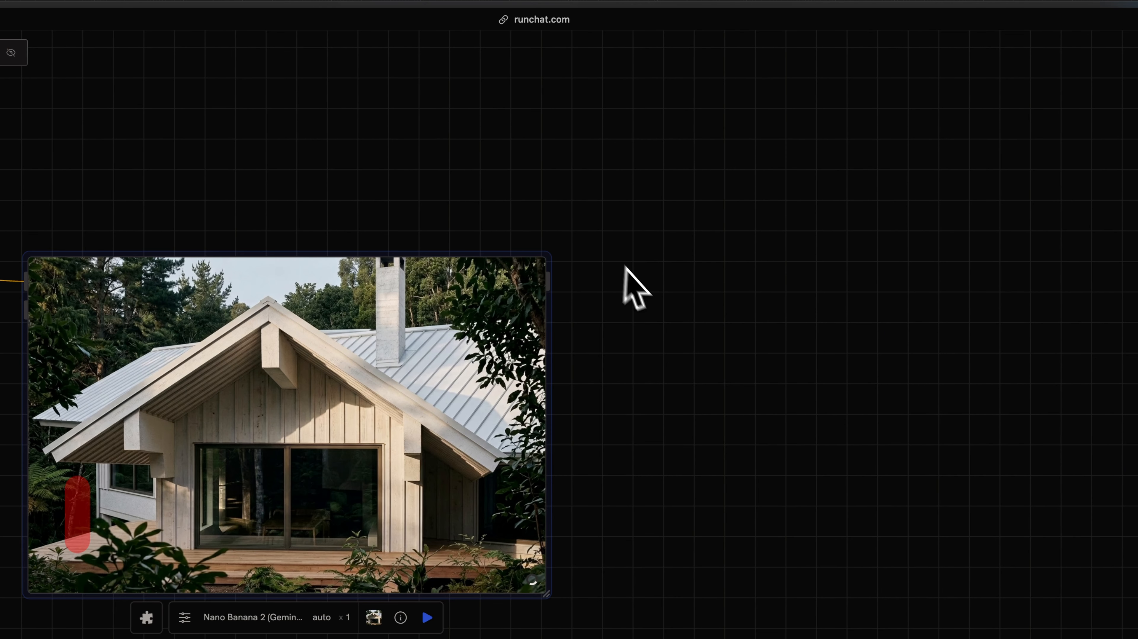
Connect a Nano Banana 2 node to the masked deck render, prompted "Add a person where the red mask is.".
{"action": "left_click_drag", "start_coordinate": [560, 280], "coordinate": [649, 292]}
{"action": "left_click", "coordinate": [693, 355]}
{"action": "type", "text": "Add a person where the red mask is. "}
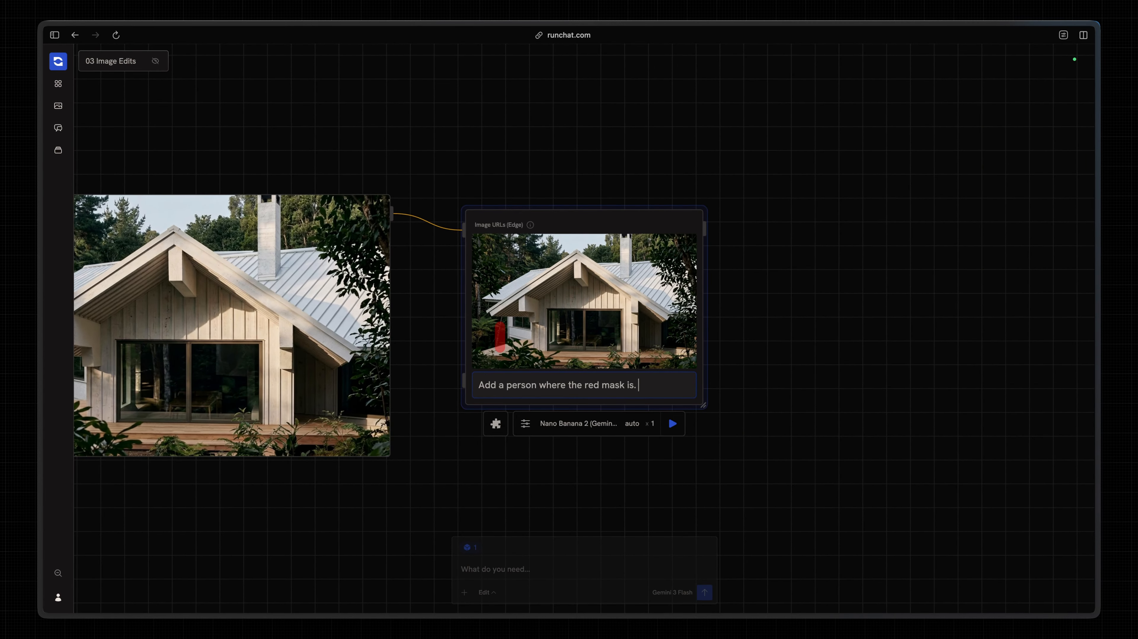
Extend the prompt with "Illuminate the interior with mid century modern furniture visible" and generate the image.
{"action": "type", "text": "Illuminate the interior"}
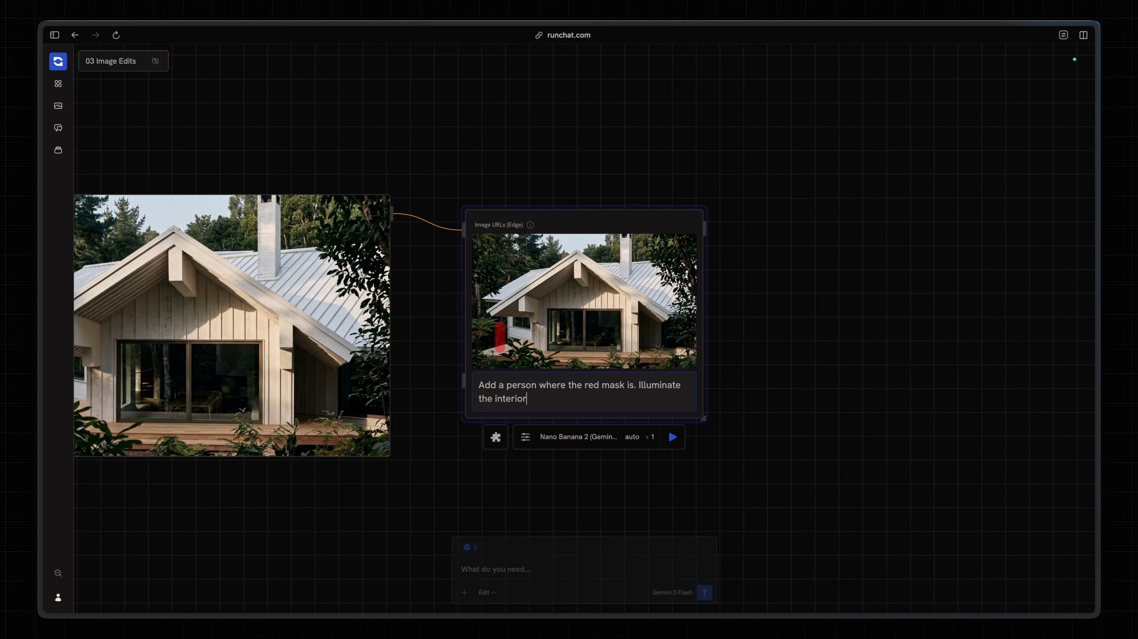
{"action": "type", "text": " with mid century modern furniture visible"}
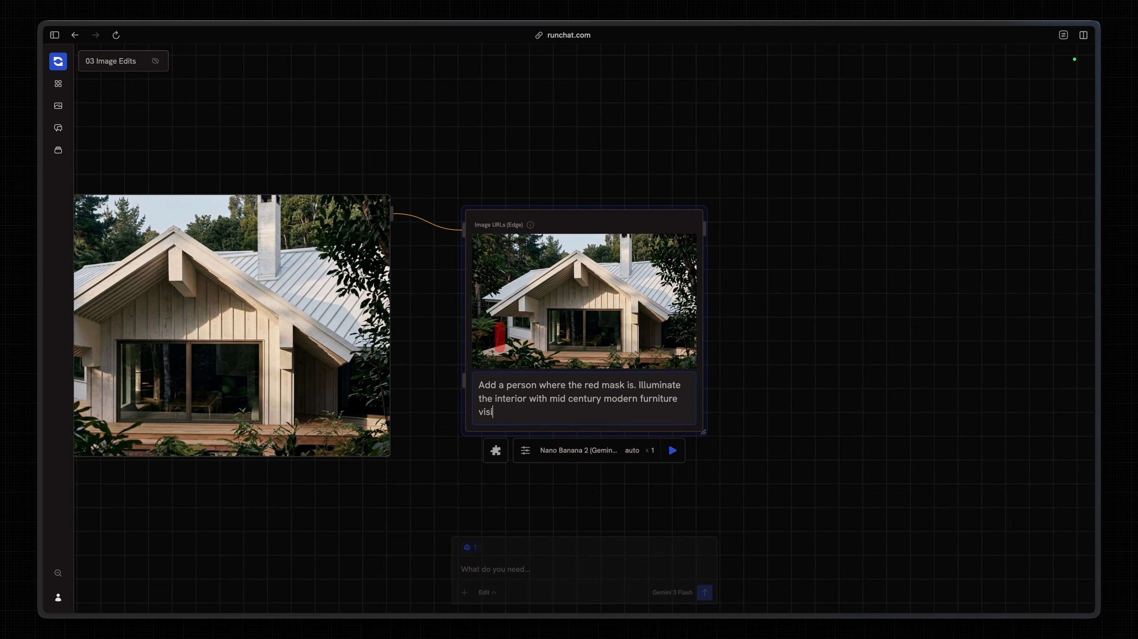
{"action": "left_click", "coordinate": [673, 437]}
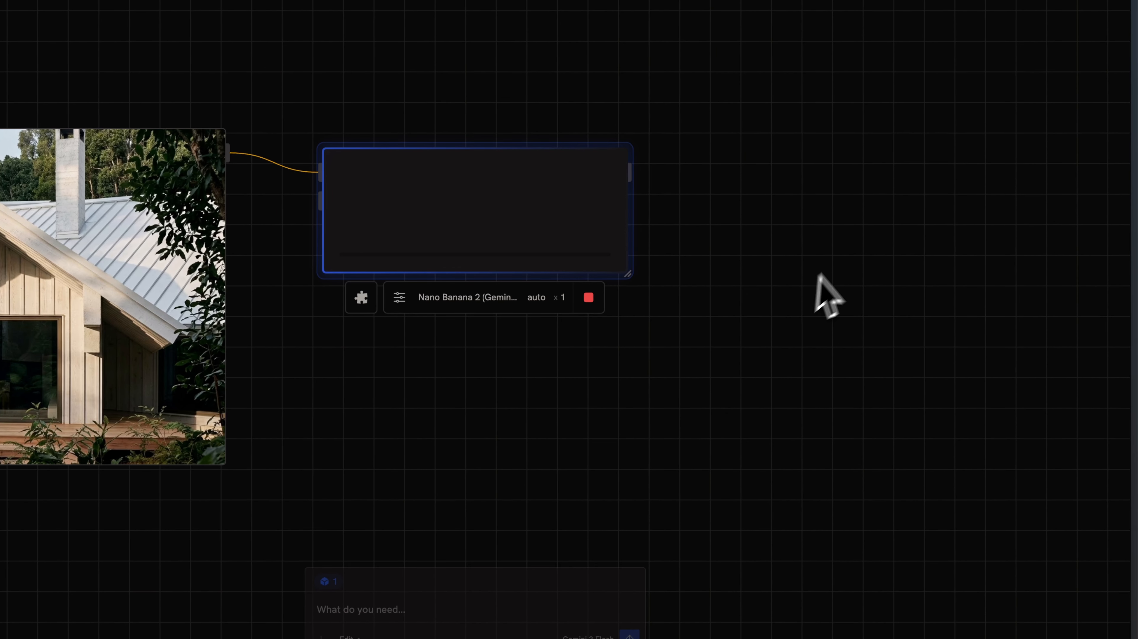
{"action": "left_click", "coordinate": [845, 258]}
{"action": "scroll", "coordinate": [845, 258], "scroll_direction": "left", "scroll_amount": 2}
{"action": "scroll", "coordinate": [851, 256], "scroll_direction": "up", "scroll_amount": 2}
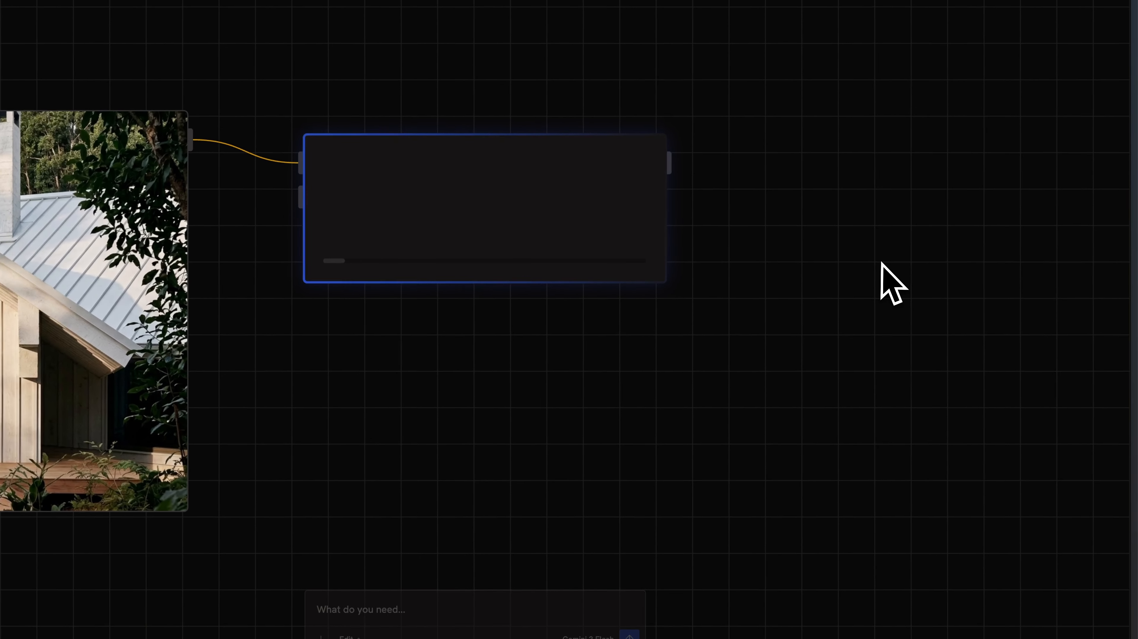
{"action": "scroll", "coordinate": [897, 256], "scroll_direction": "left", "scroll_amount": 1}
{"action": "scroll", "coordinate": [899, 255], "scroll_direction": "down", "scroll_amount": 2}
{"action": "scroll", "coordinate": [899, 255], "scroll_direction": "right", "scroll_amount": 1}
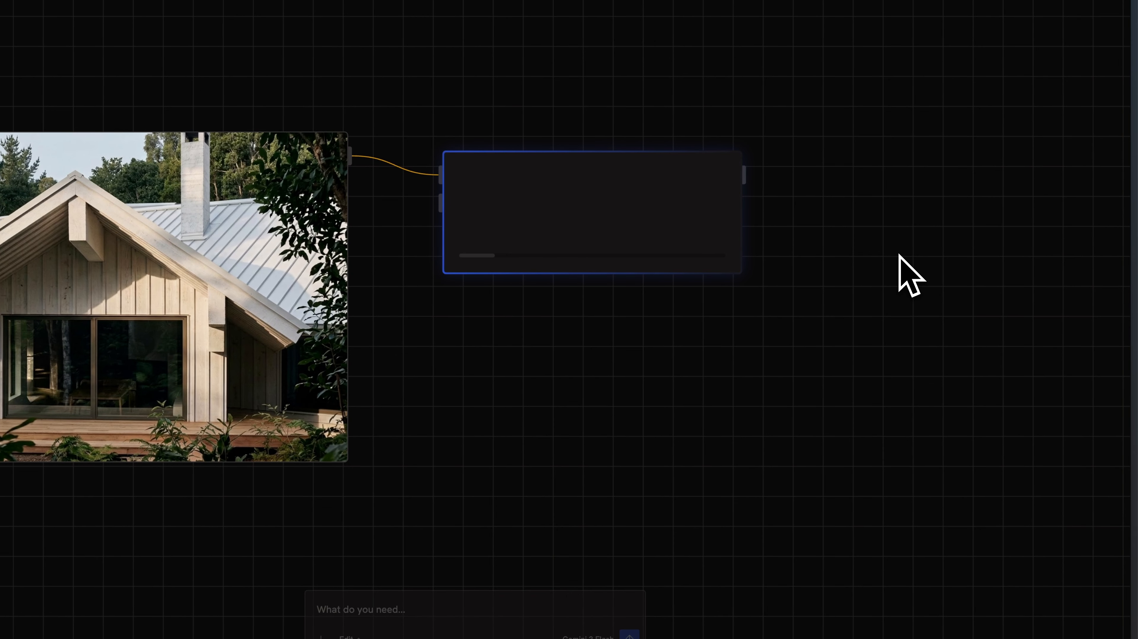
{"action": "scroll", "coordinate": [899, 255], "scroll_direction": "up", "scroll_amount": 2}
{"action": "scroll", "coordinate": [899, 255], "scroll_direction": "down", "scroll_amount": 1}
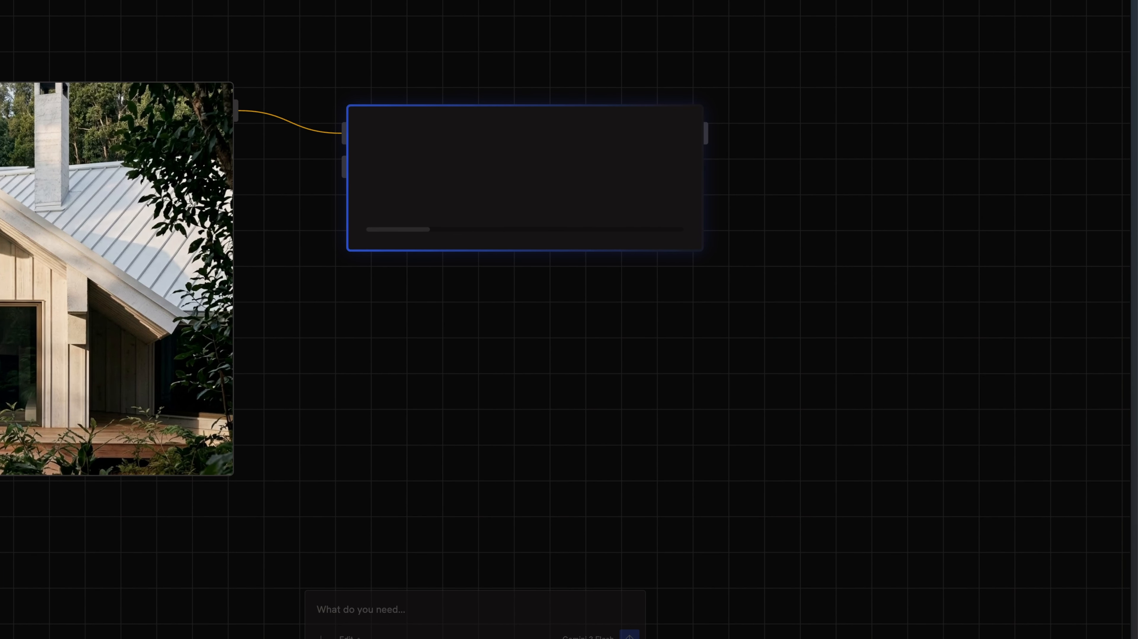